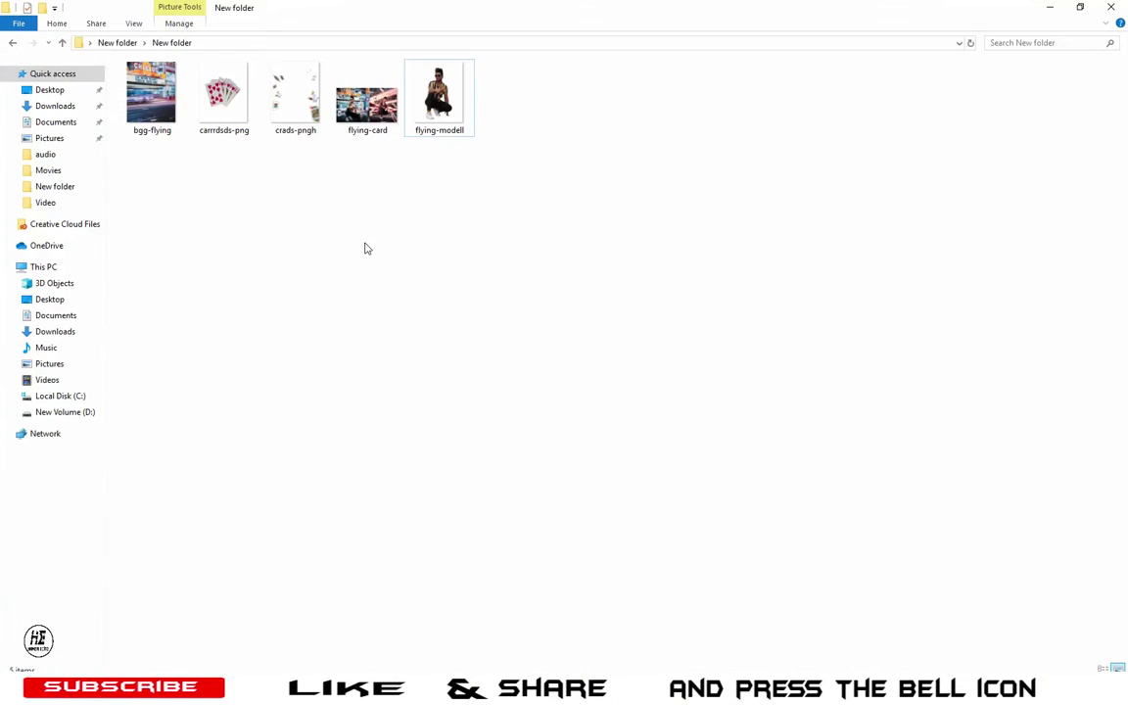
Step: Place the flying-modell photo as a layer, nudge it slightly right, and drag in the card fan image
mouse_move(439, 98)
mouse_down()
mouse_move(290, 448)
mouse_move(364, 483)
mouse_move(366, 471)
mouse_up()
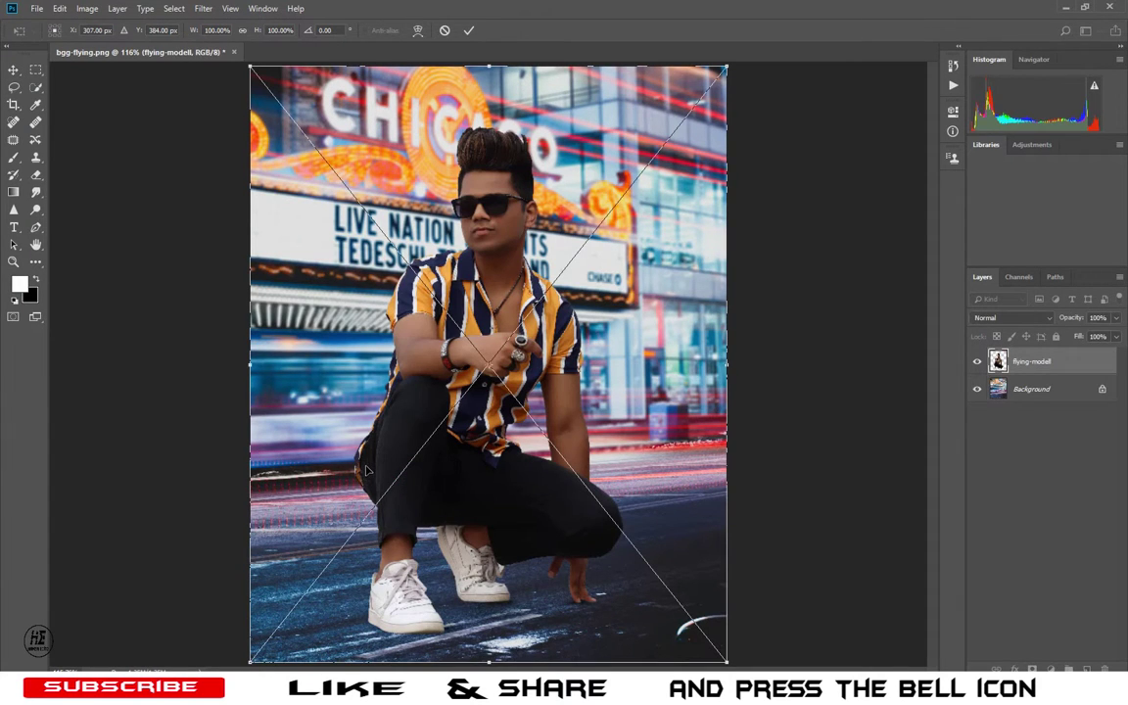
click(468, 31)
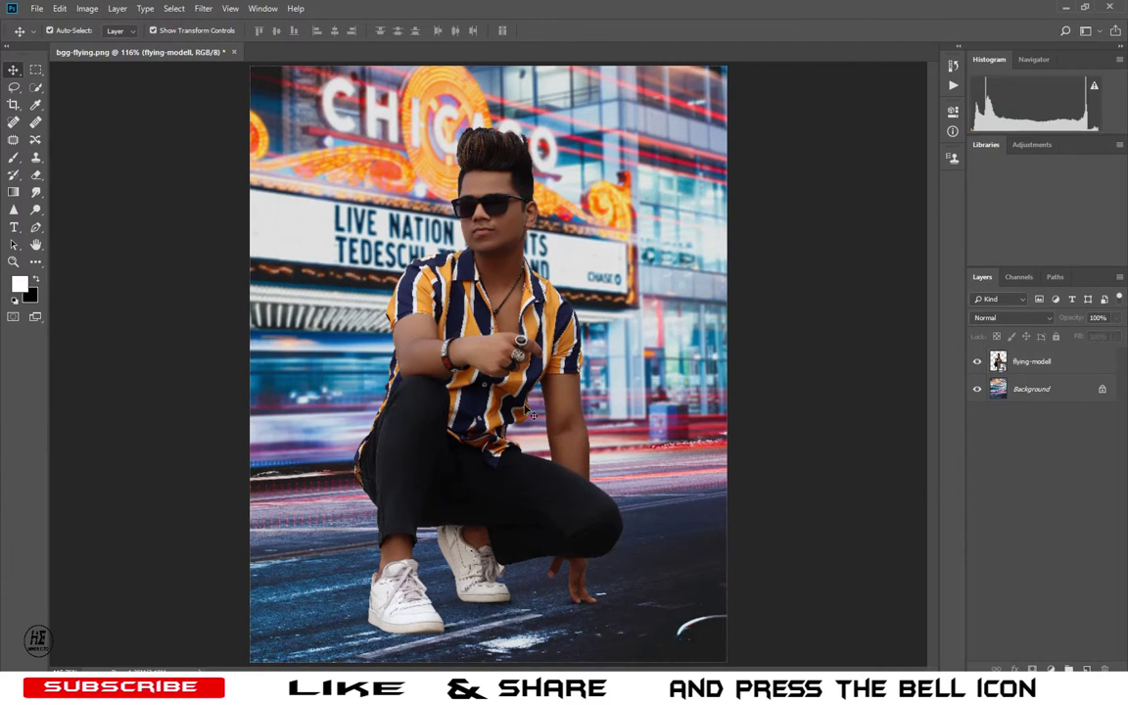
drag(495, 421, 506, 421)
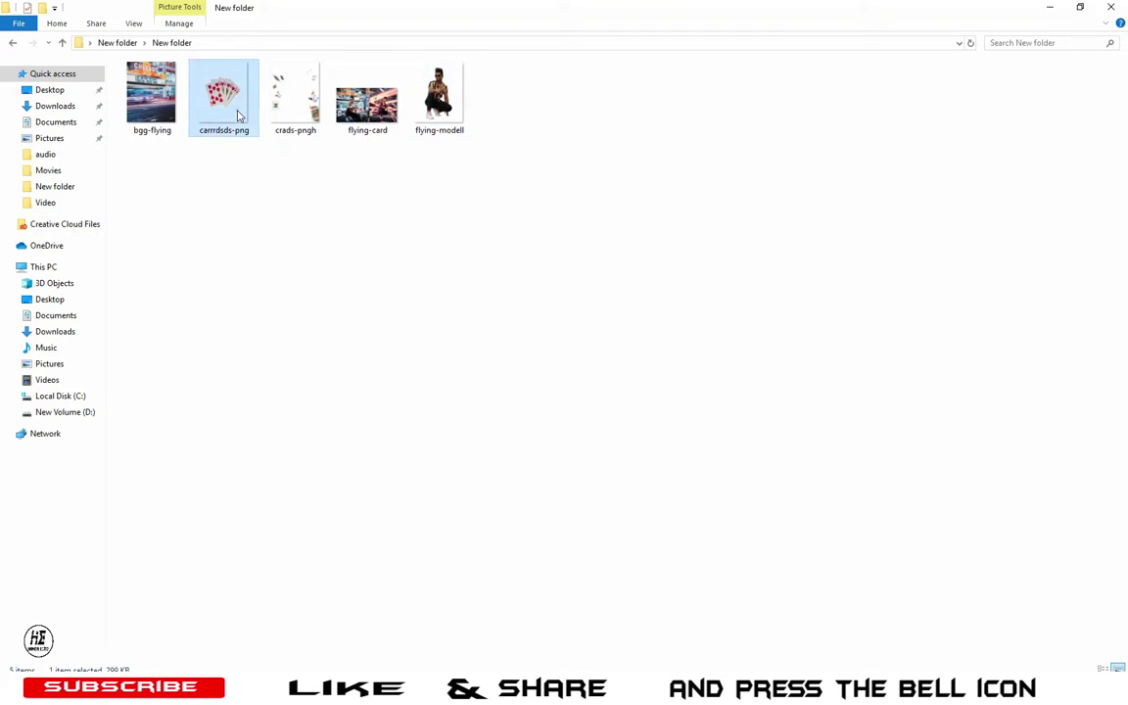
mouse_move(239, 114)
mouse_down()
mouse_move(286, 637)
mouse_move(419, 499)
mouse_up()
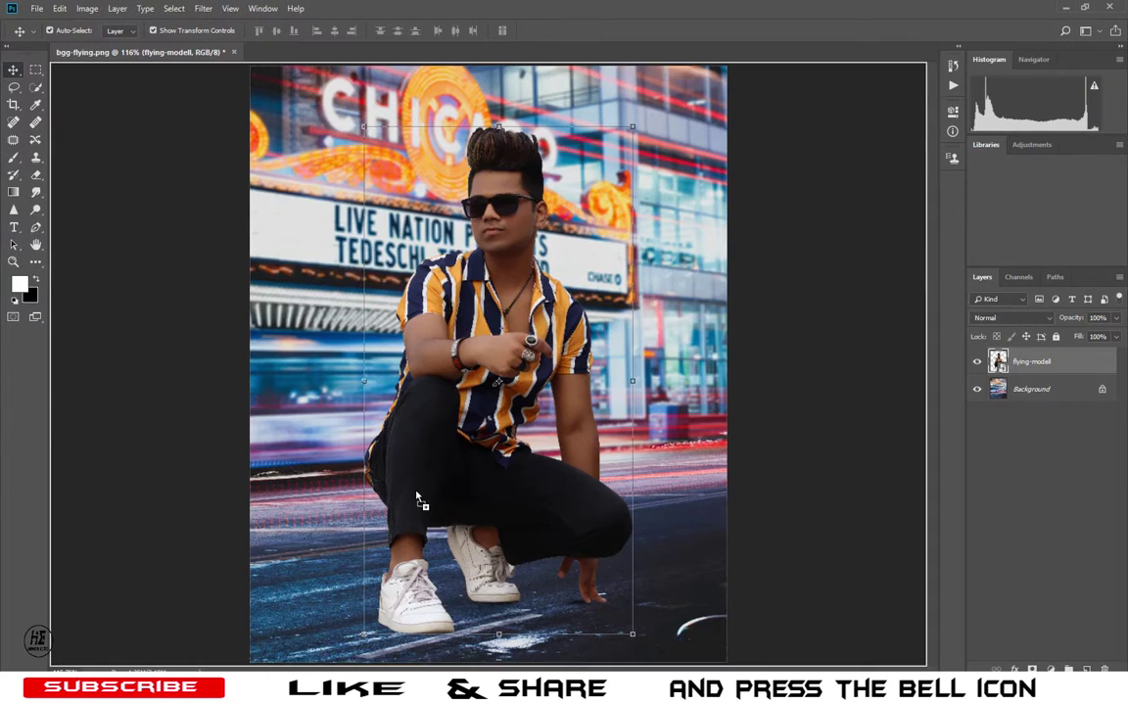
Step: Scale the hearts card fan proportionally to 23%, rotate it about 10°, and position it in the man's hand
drag(503, 349, 503, 350)
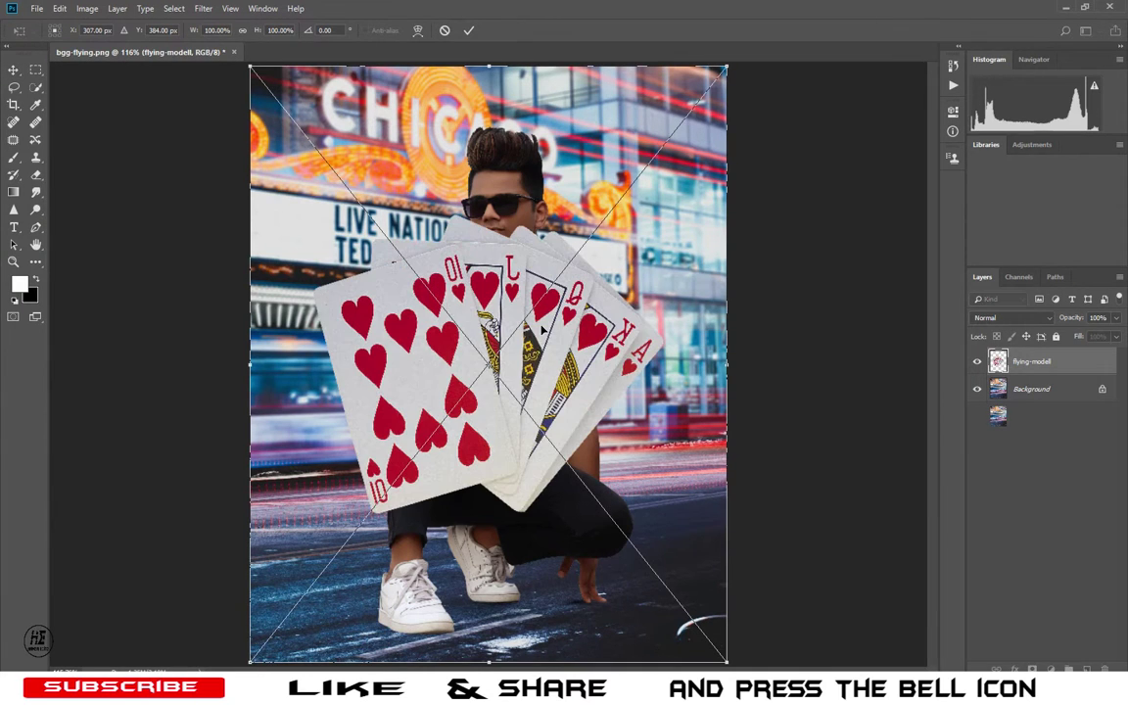
click(243, 31)
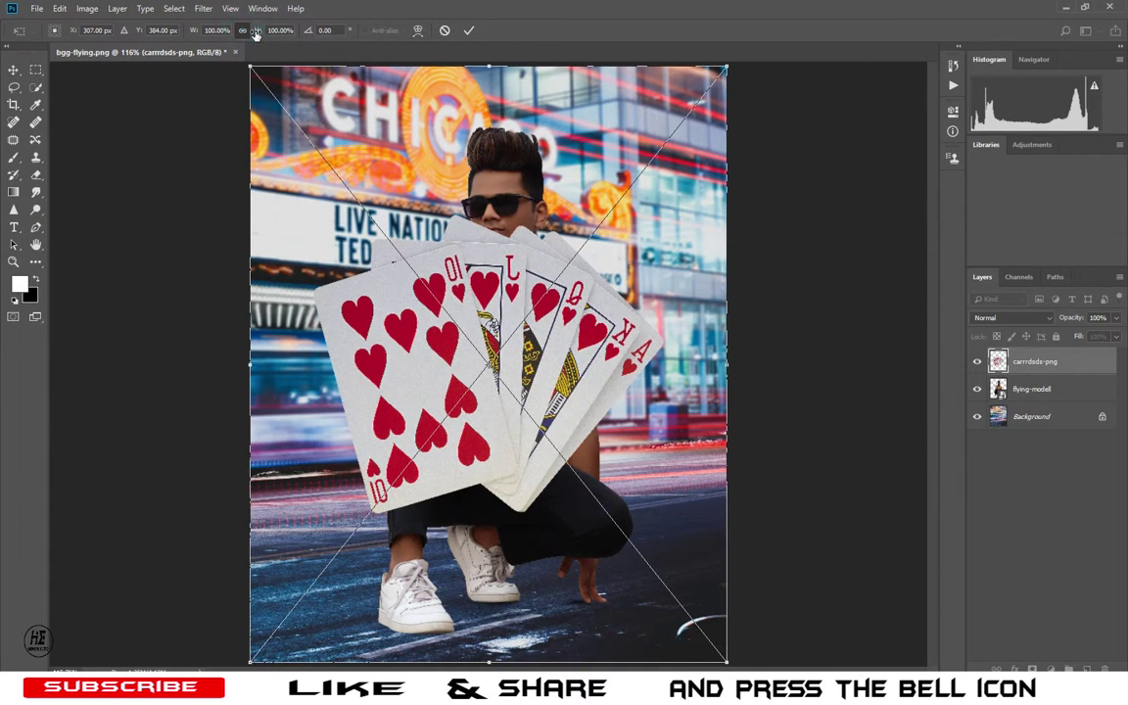
drag(257, 30, 209, 110)
drag(499, 362, 533, 321)
drag(253, 31, 251, 32)
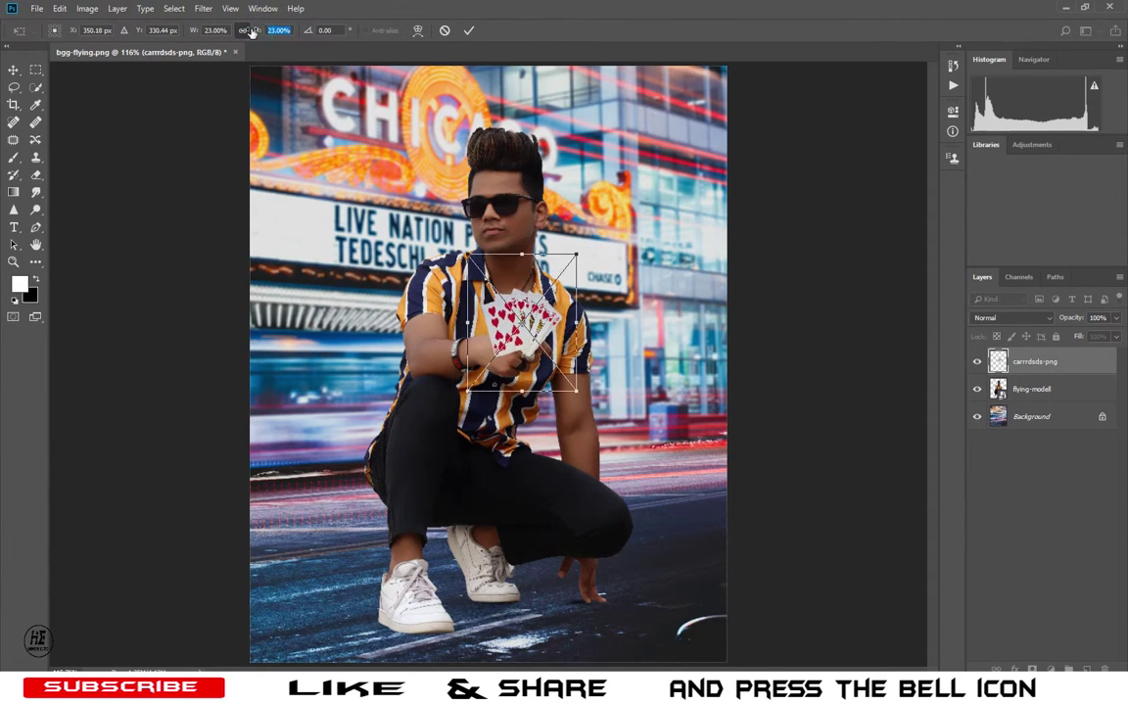
drag(576, 248, 588, 259)
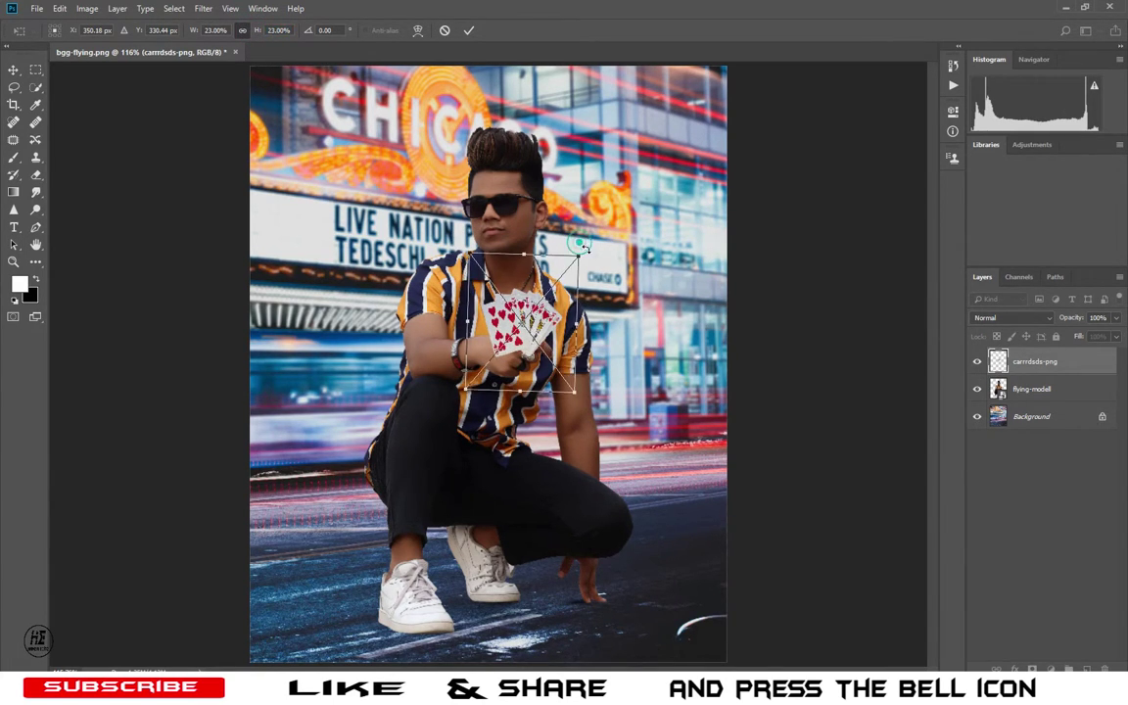
key(Return)
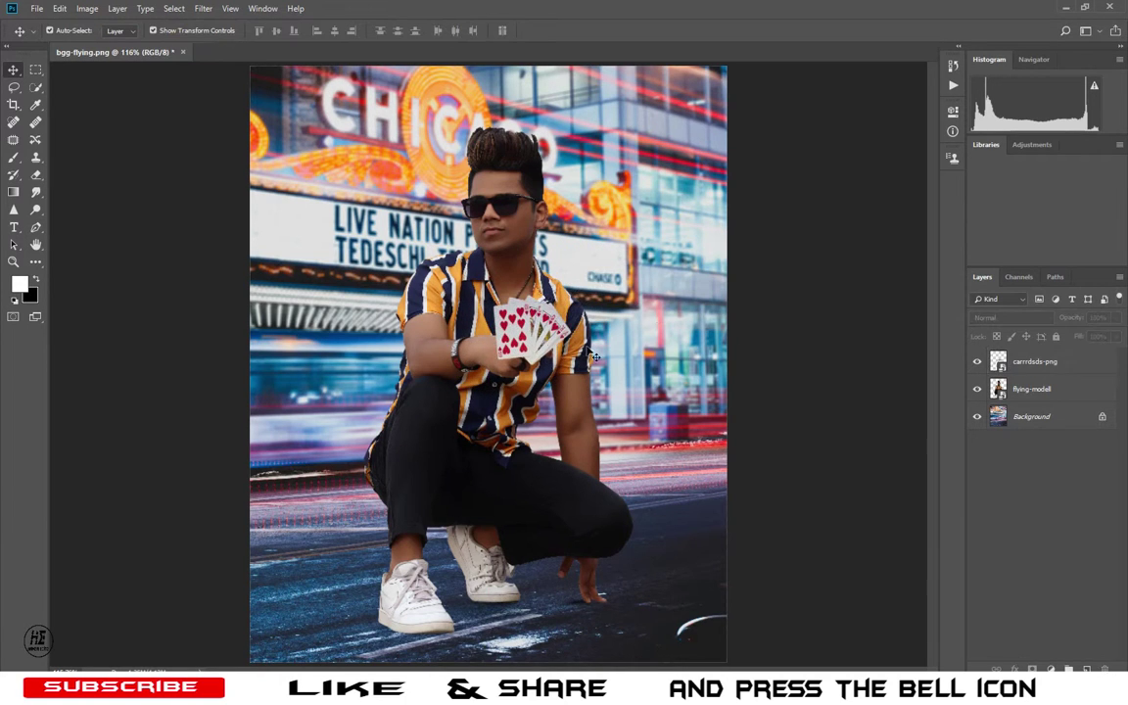
drag(534, 333, 534, 335)
Step: Set the cards layer to 60% opacity, add a layer mask, and zoom in on the hand
key(6)
click(1050, 669)
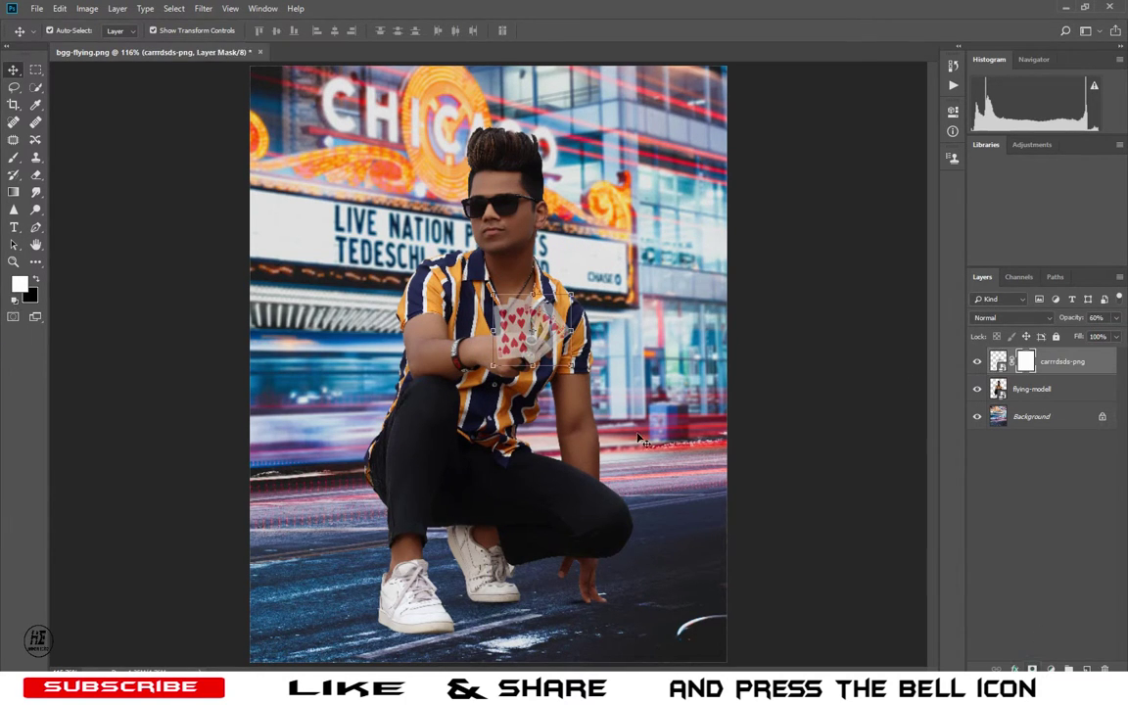
key(z)
click(575, 368)
click(622, 359)
Step: Paint black on the cards mask with a soft brush so the fingers and rings show in front
key(b)
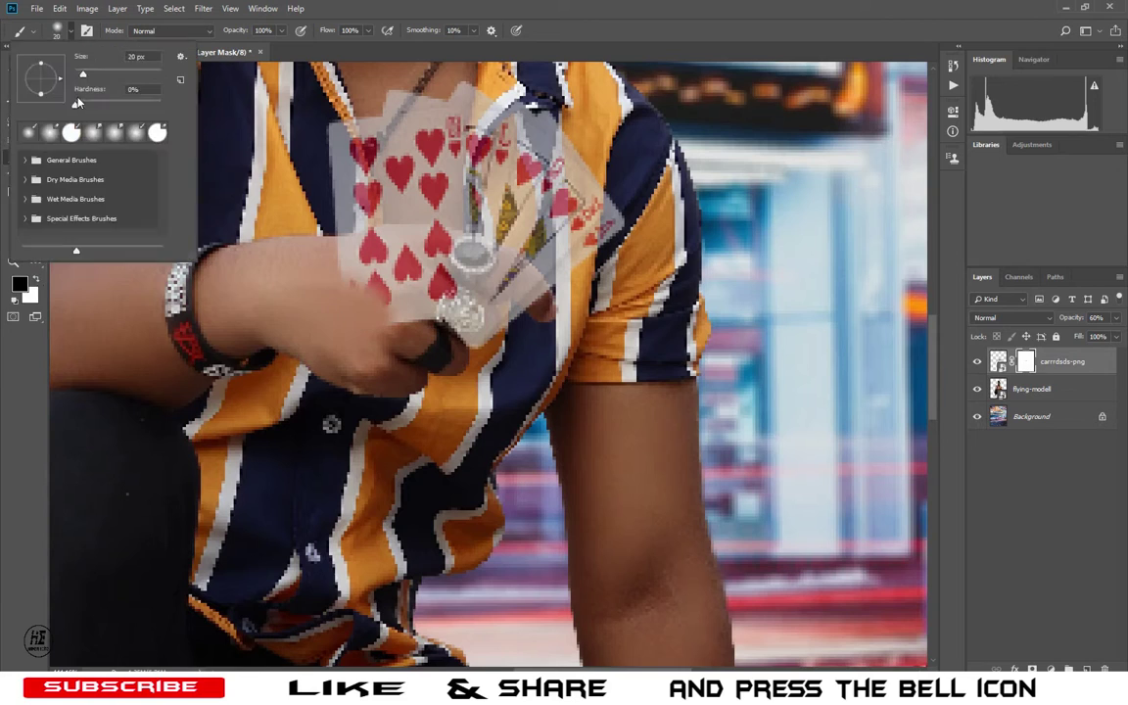
click(1026, 361)
key(x)
mouse_move(362, 279)
mouse_down()
mouse_move(426, 225)
mouse_move(465, 235)
mouse_move(529, 298)
mouse_up()
drag(1073, 317, 1037, 317)
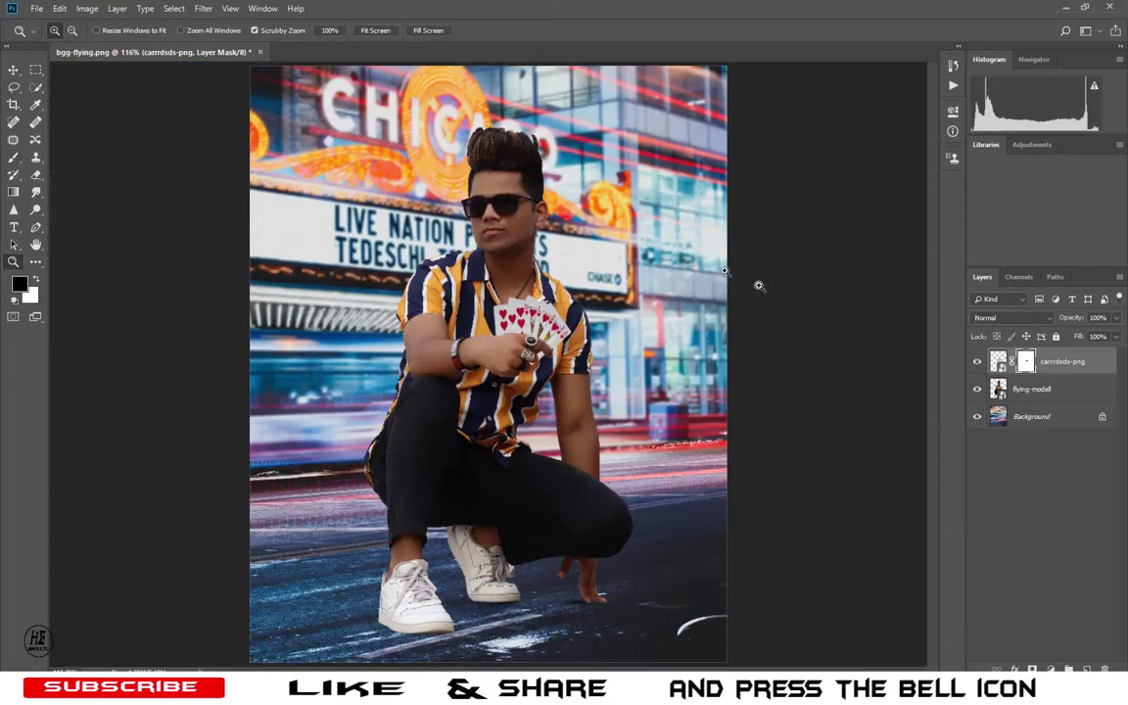
right_click(1026, 361)
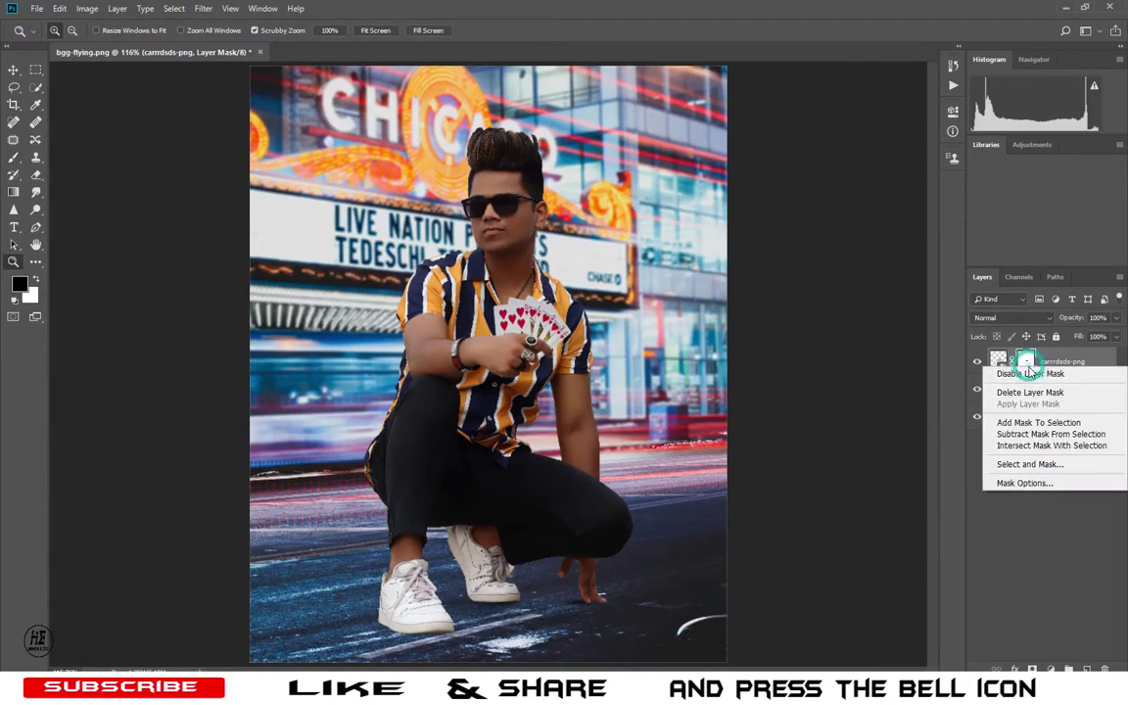
click(964, 487)
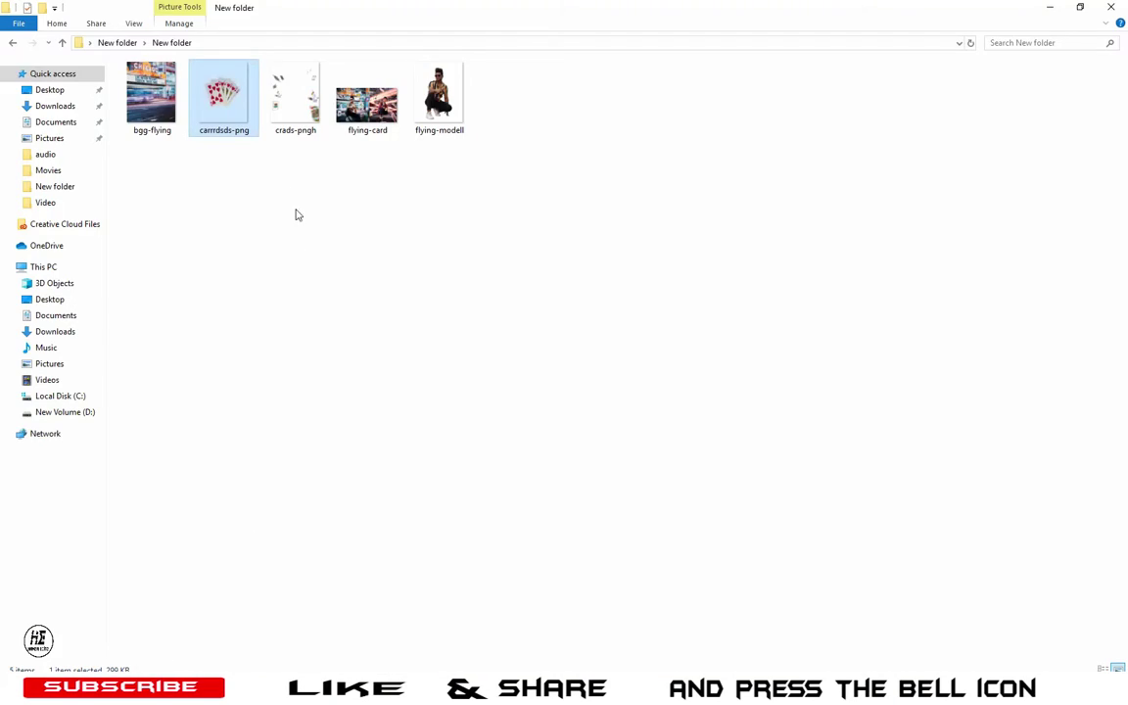
Step: Place the crads-pngh flying cards over the scene, then flatten the image into one Background layer
mouse_move(295, 98)
mouse_down()
mouse_move(281, 704)
mouse_move(350, 386)
mouse_up()
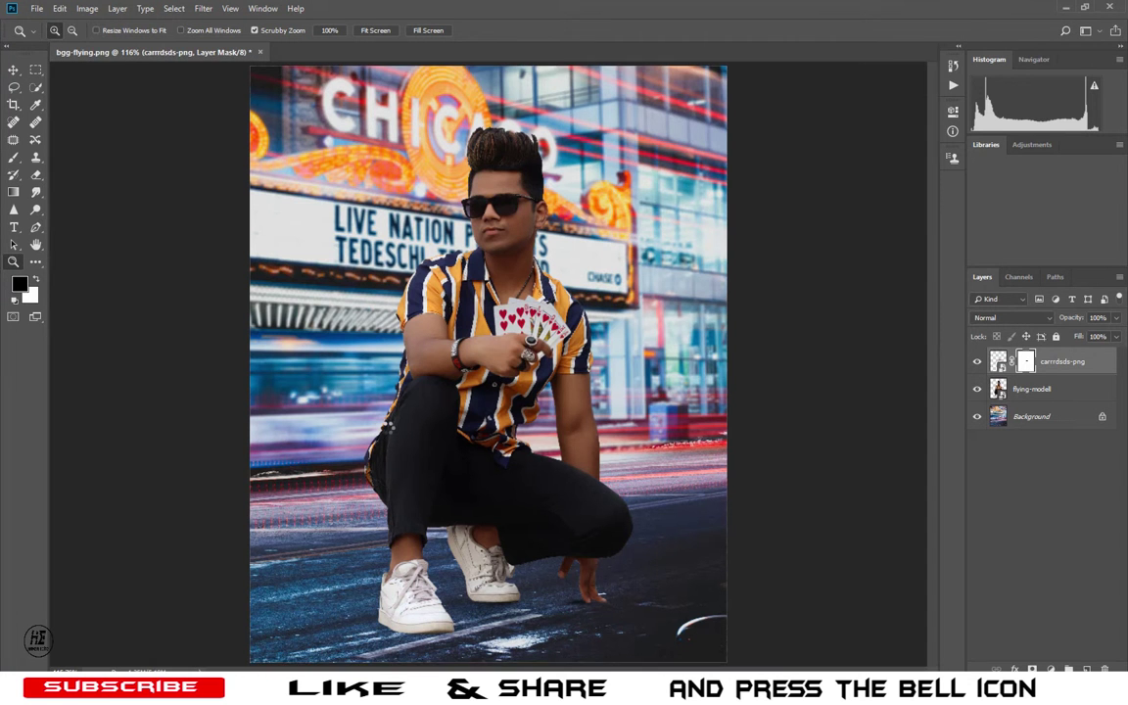
drag(389, 428, 388, 429)
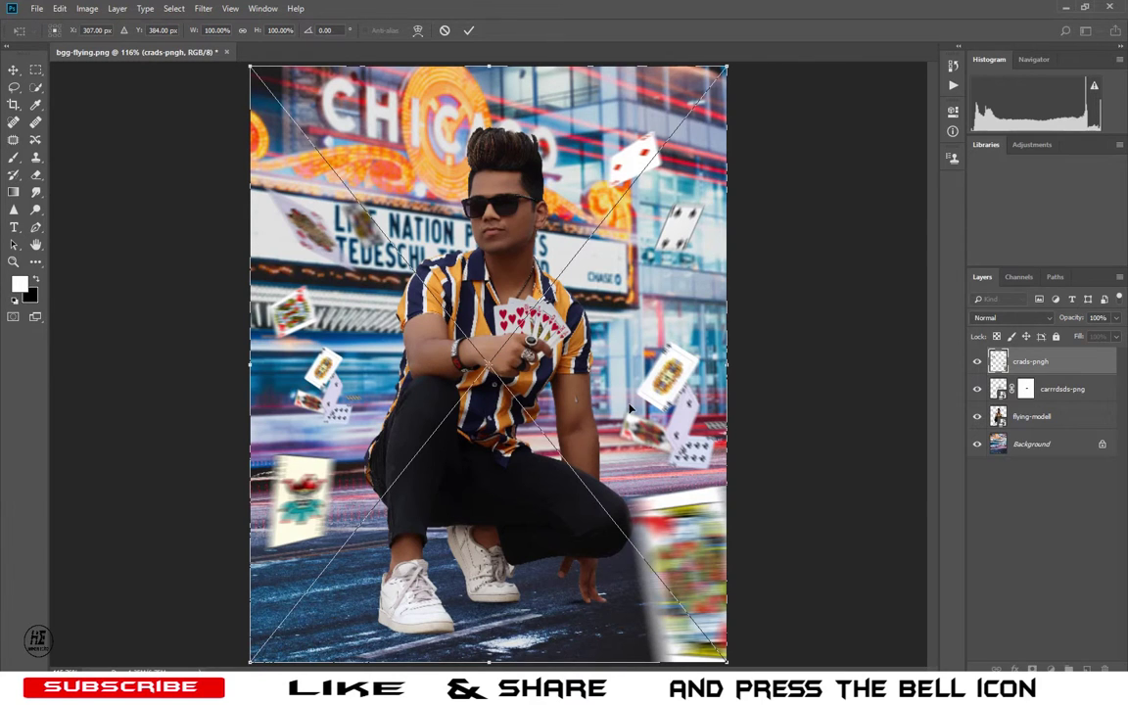
click(469, 30)
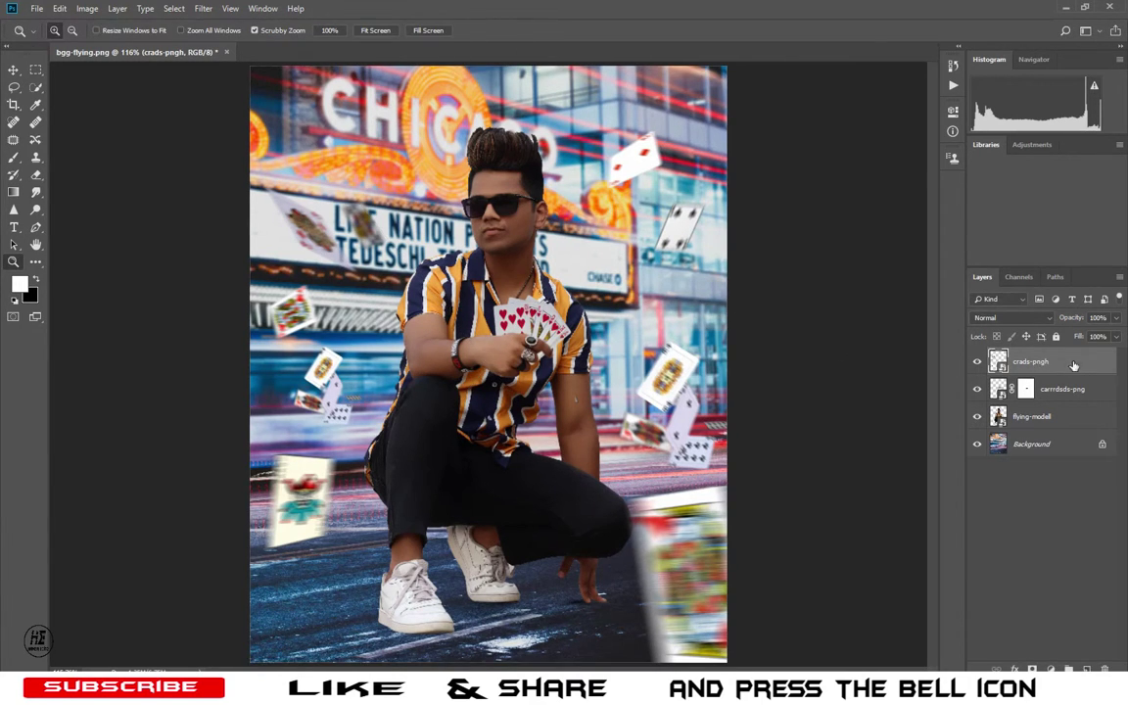
right_click(1073, 365)
click(972, 570)
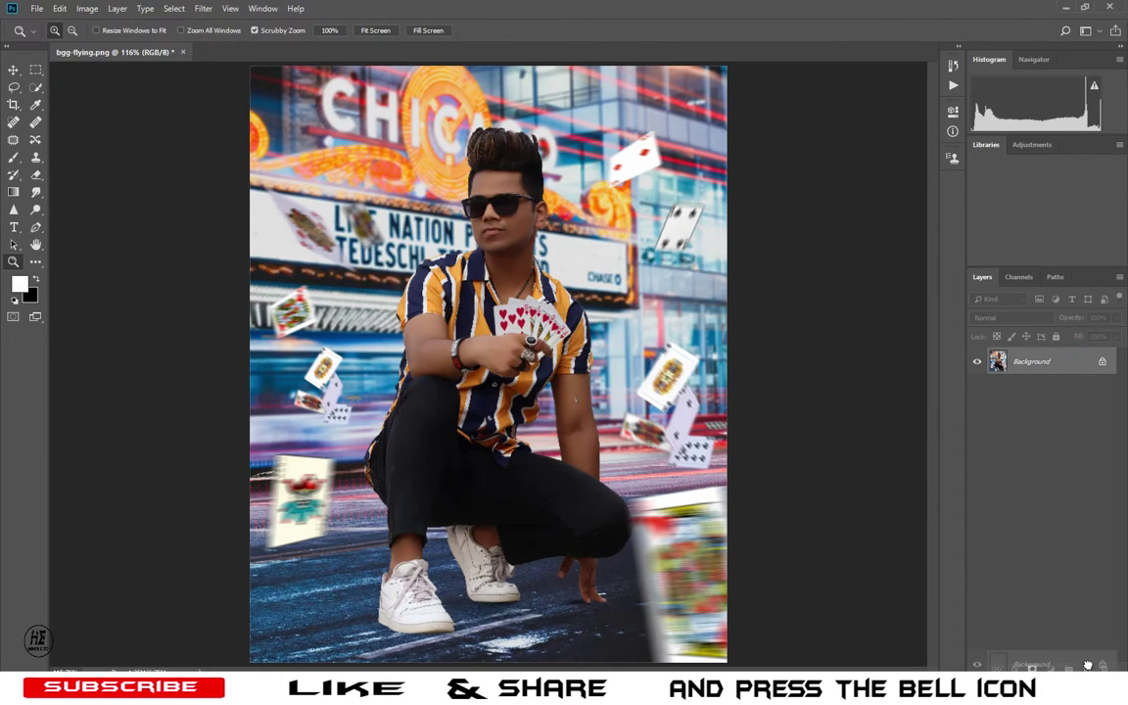
Step: Duplicate the Background layer and apply Filter > Camera Raw Filter to the copy
drag(1087, 665, 1088, 668)
click(202, 7)
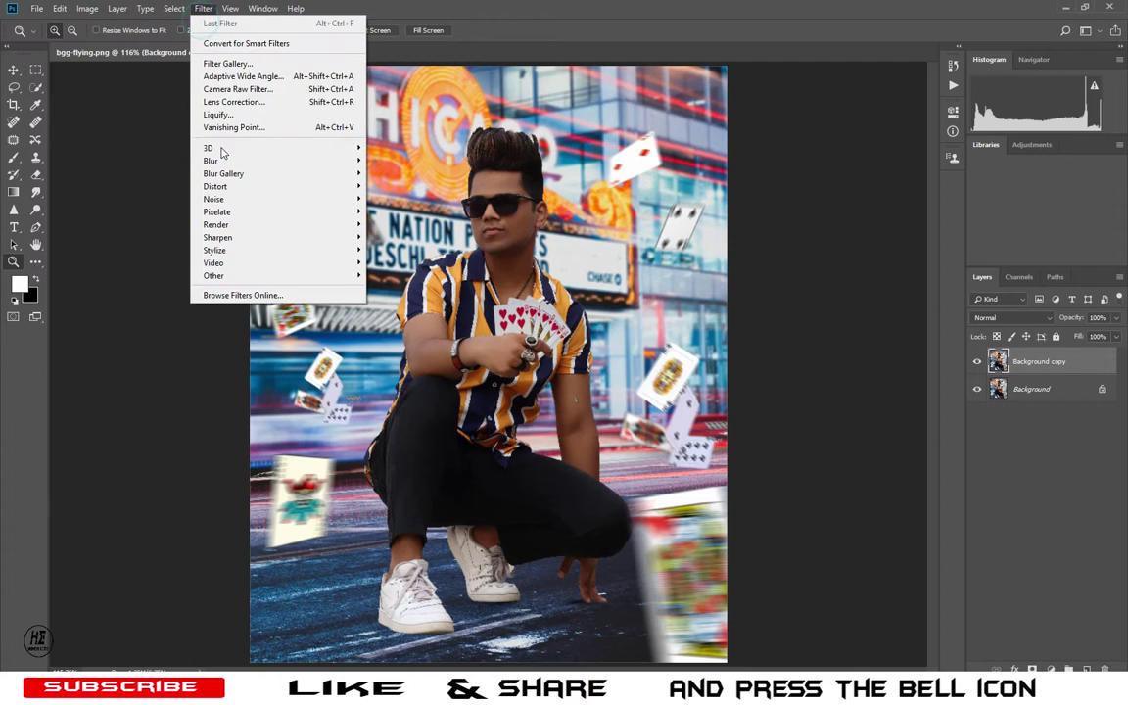
click(220, 85)
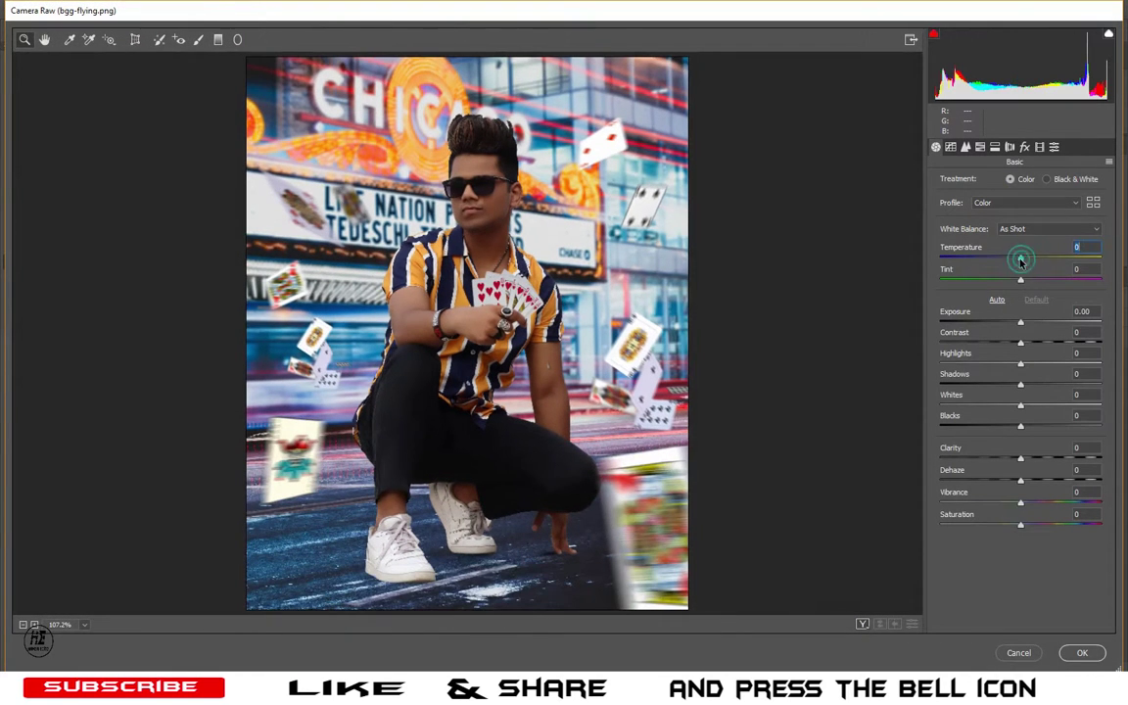
Step: In Basic, set Temperature -5, Exposure +0.15, Blacks -25, Vibrance about +28, Saturation -10
drag(1022, 260, 1018, 263)
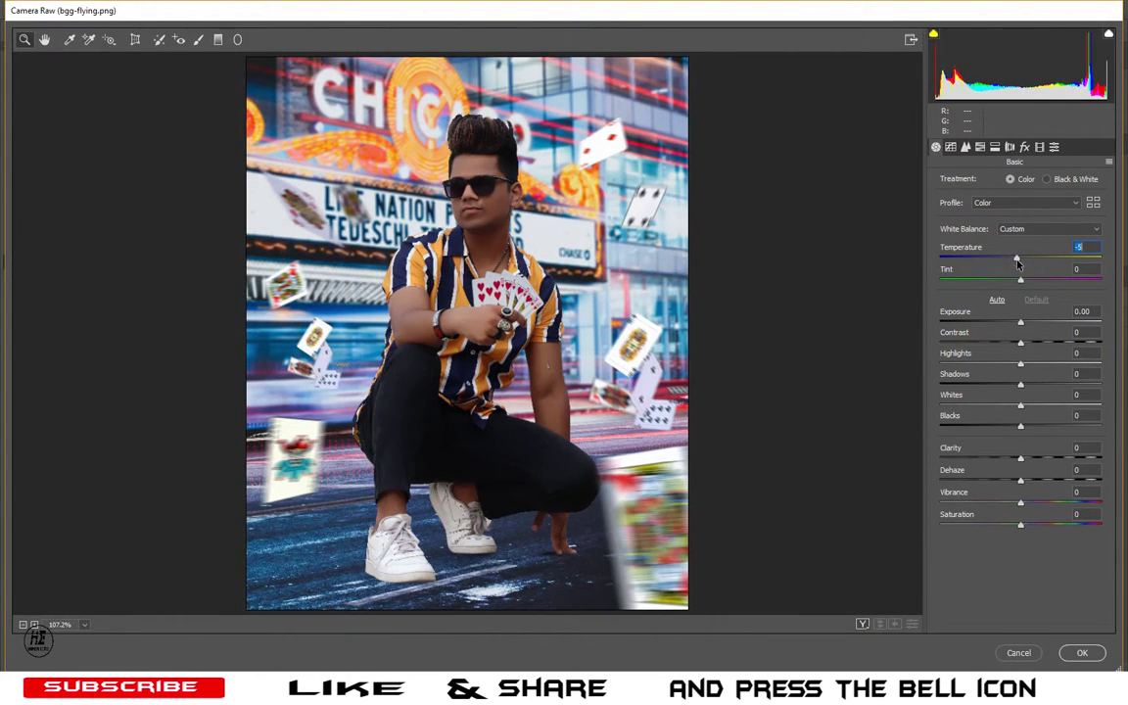
drag(1020, 322, 1025, 324)
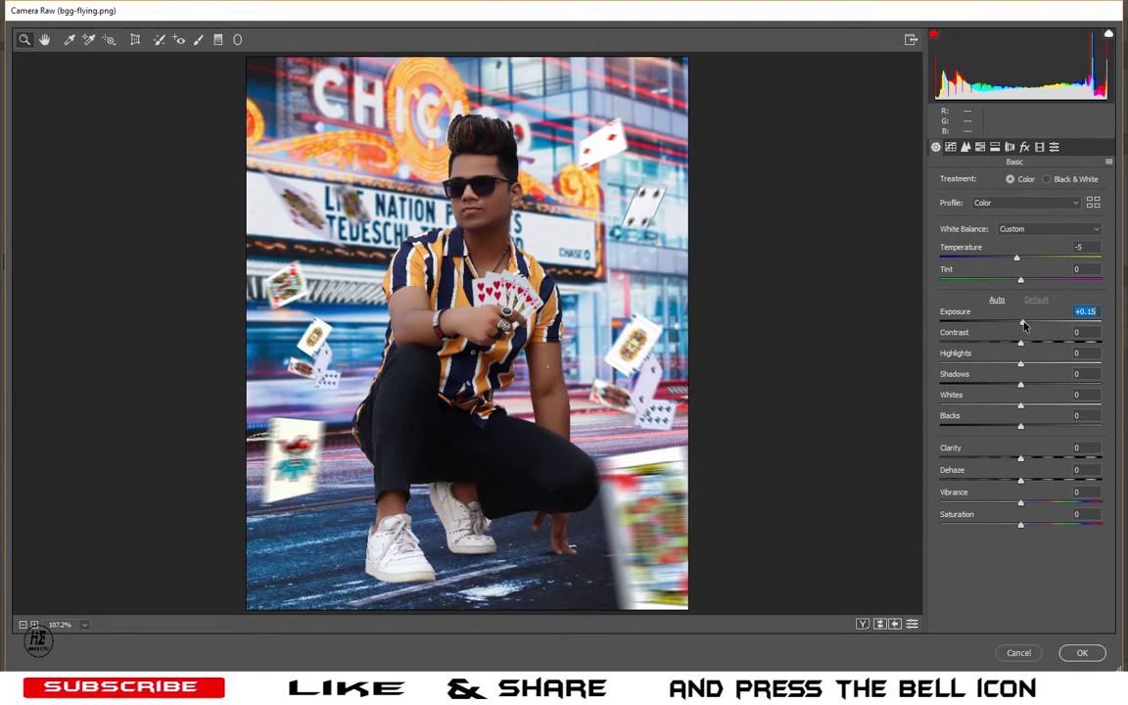
mouse_move(1020, 342)
mouse_down()
mouse_move(1040, 393)
mouse_move(1006, 433)
mouse_move(1029, 462)
mouse_up()
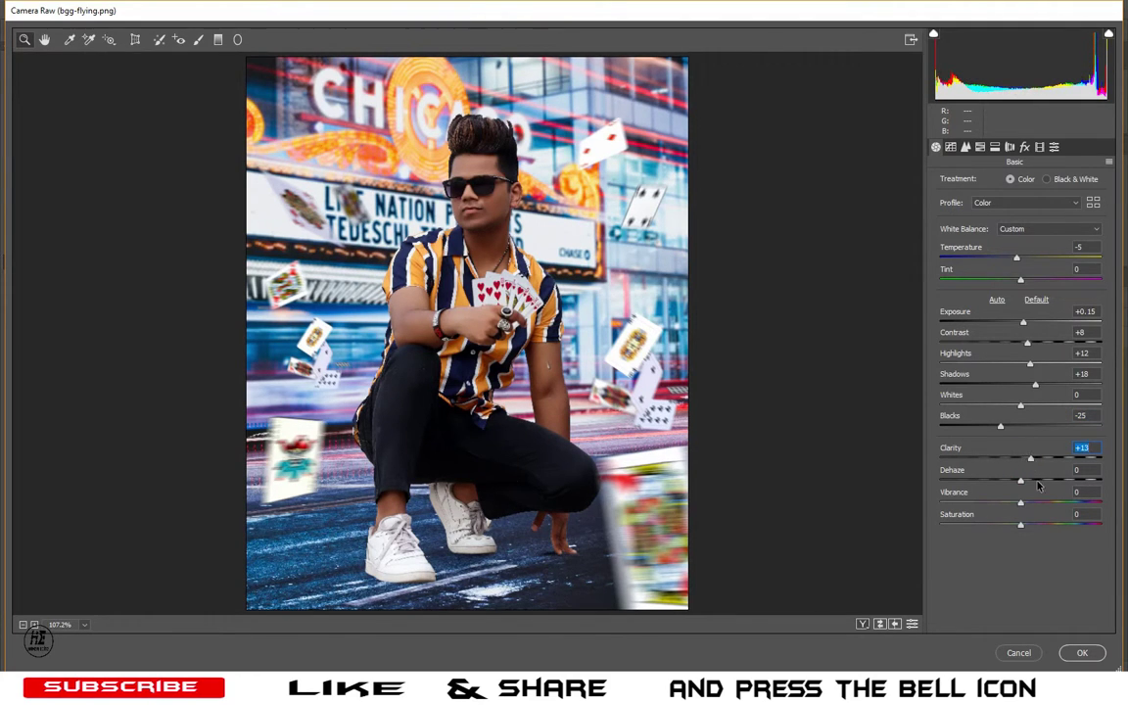
mouse_move(1024, 505)
mouse_down()
mouse_move(1049, 507)
mouse_move(1017, 527)
mouse_up()
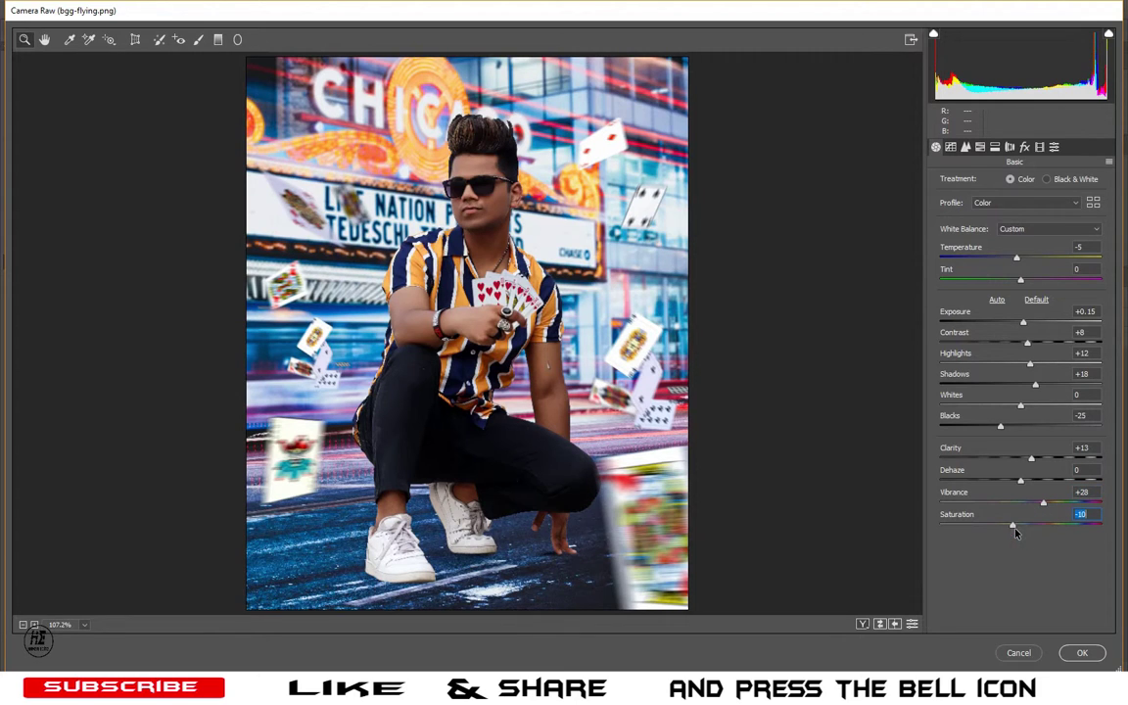
click(966, 147)
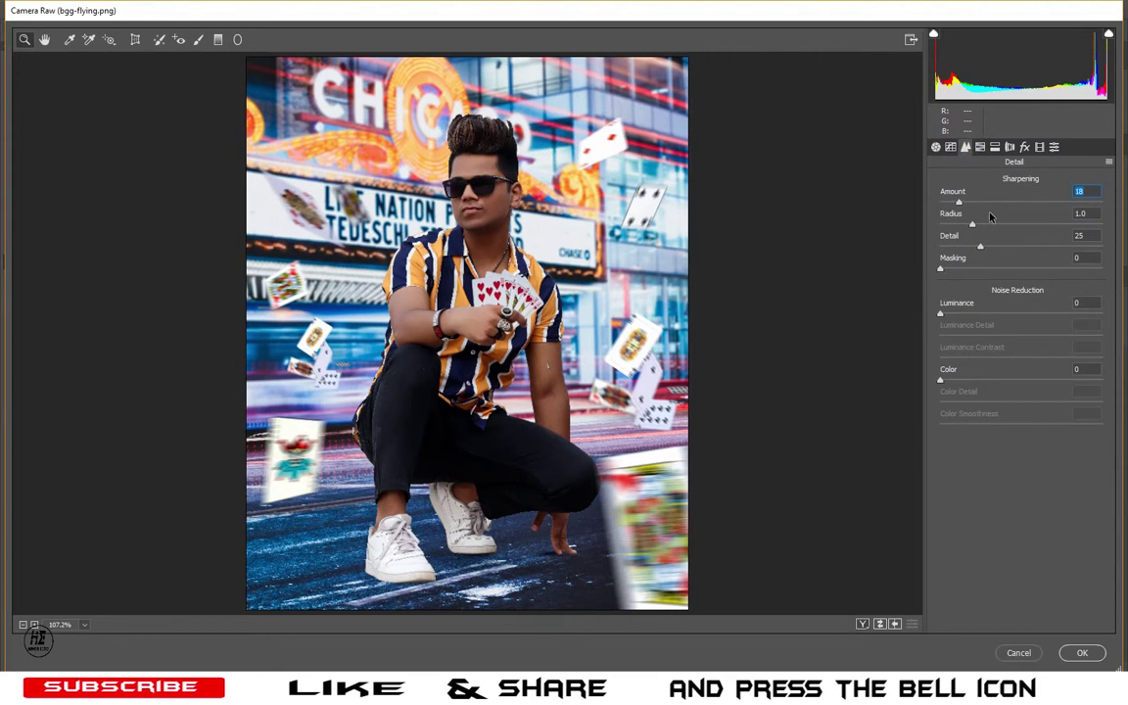
Step: Set sharpening Amount to 45 with Luminance 27 and Color 18 noise reduction
drag(991, 217, 988, 218)
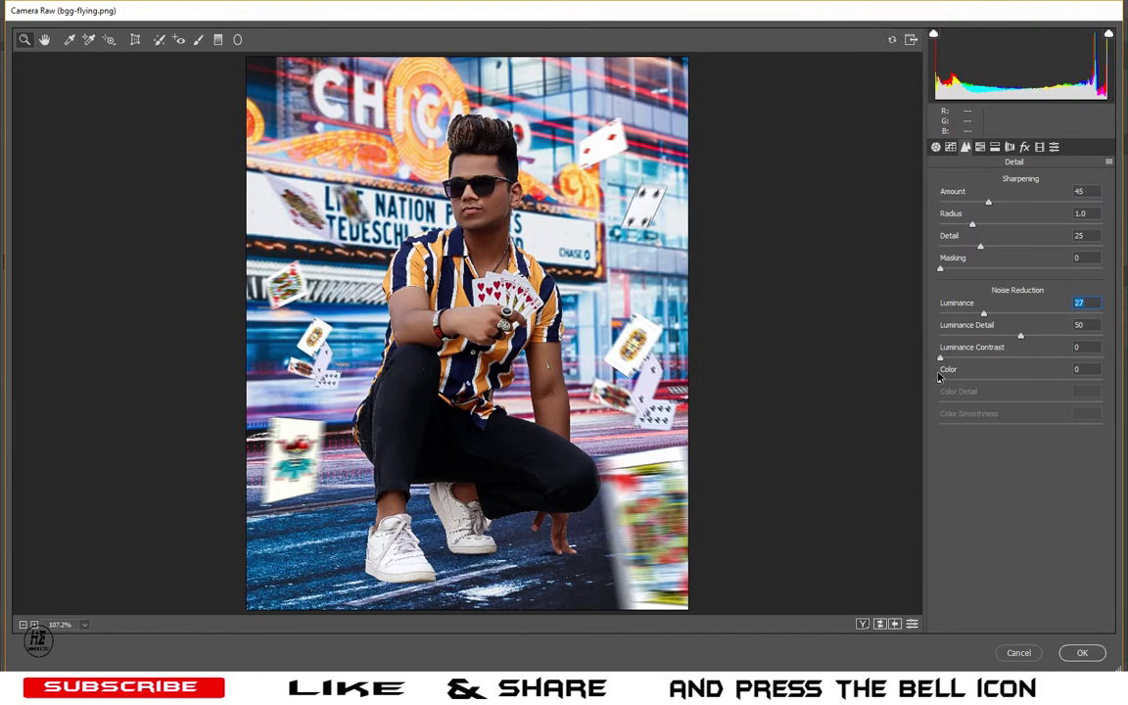
drag(939, 381, 969, 382)
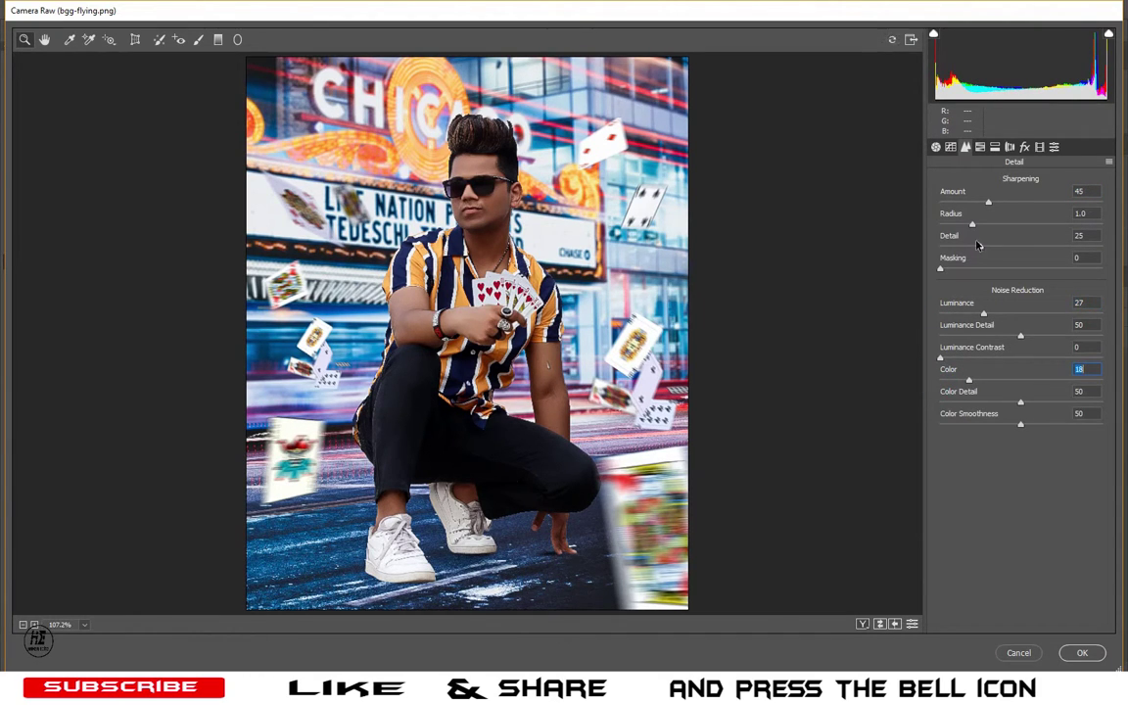
click(980, 147)
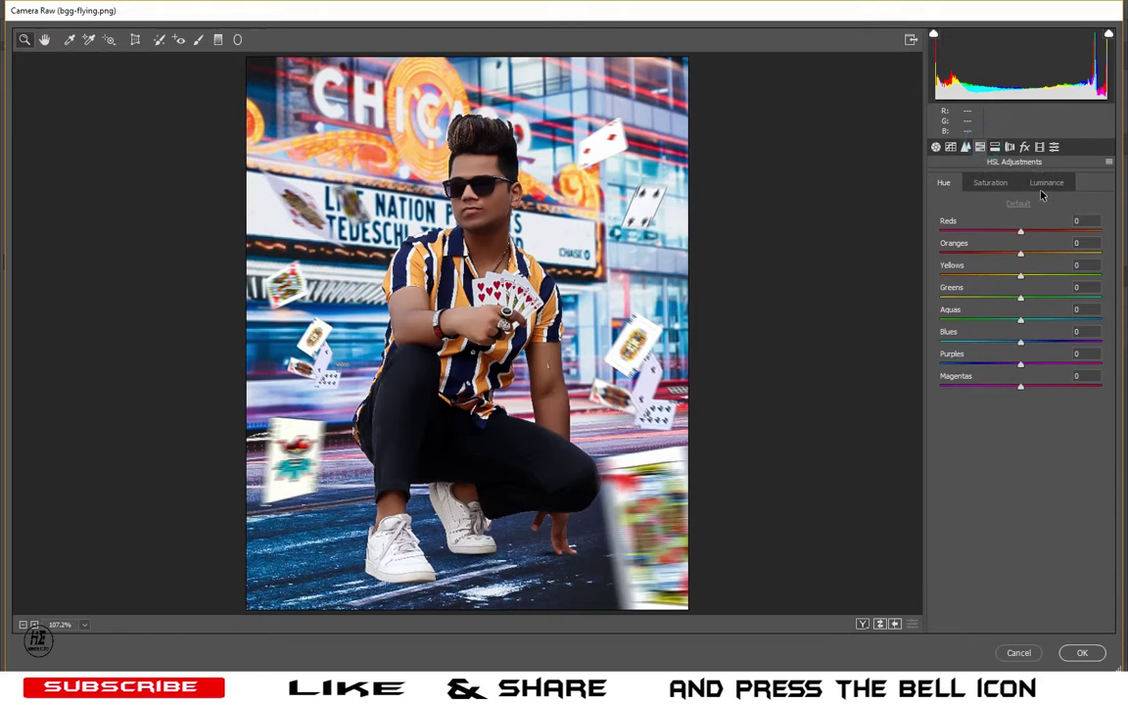
click(1046, 183)
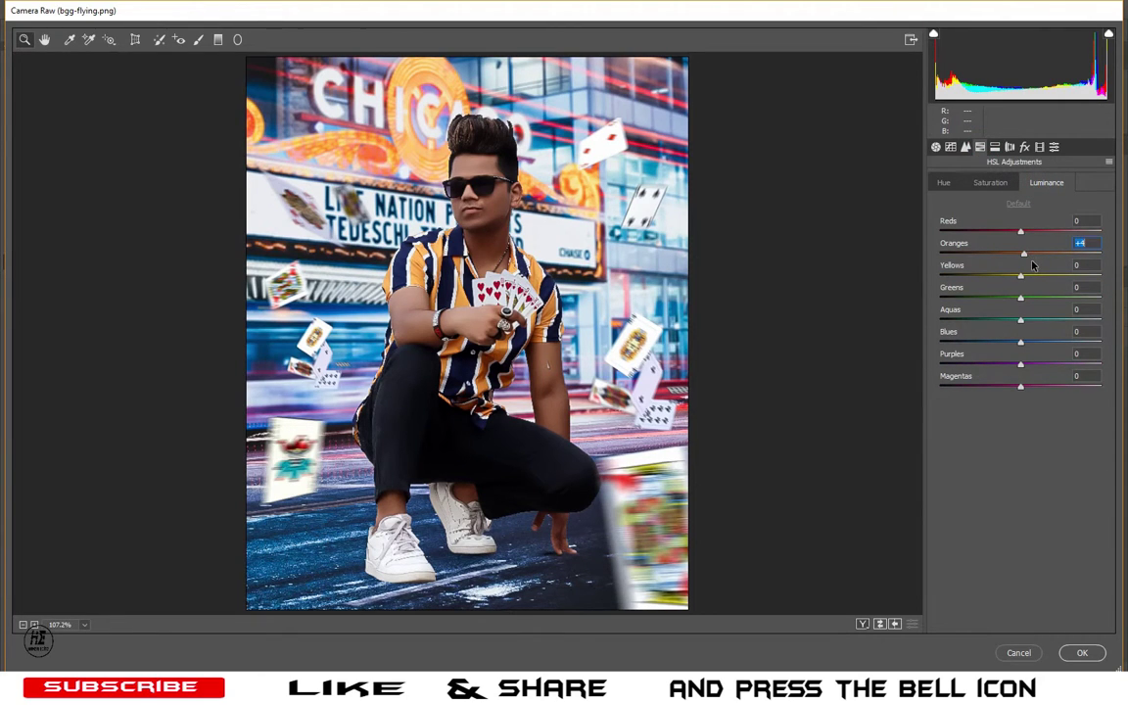
Step: In HSL, brighten Reds to +13 and Oranges to +18, and set Orange saturation to -5
drag(1020, 233, 1033, 233)
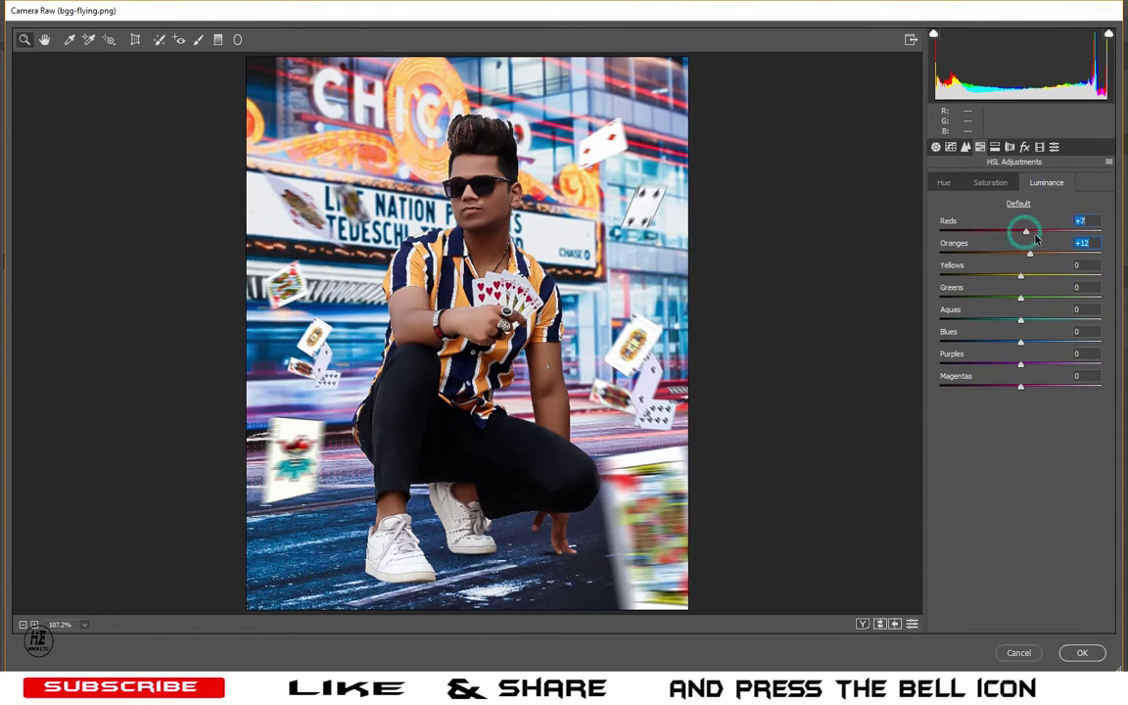
click(989, 183)
drag(1023, 256, 1015, 259)
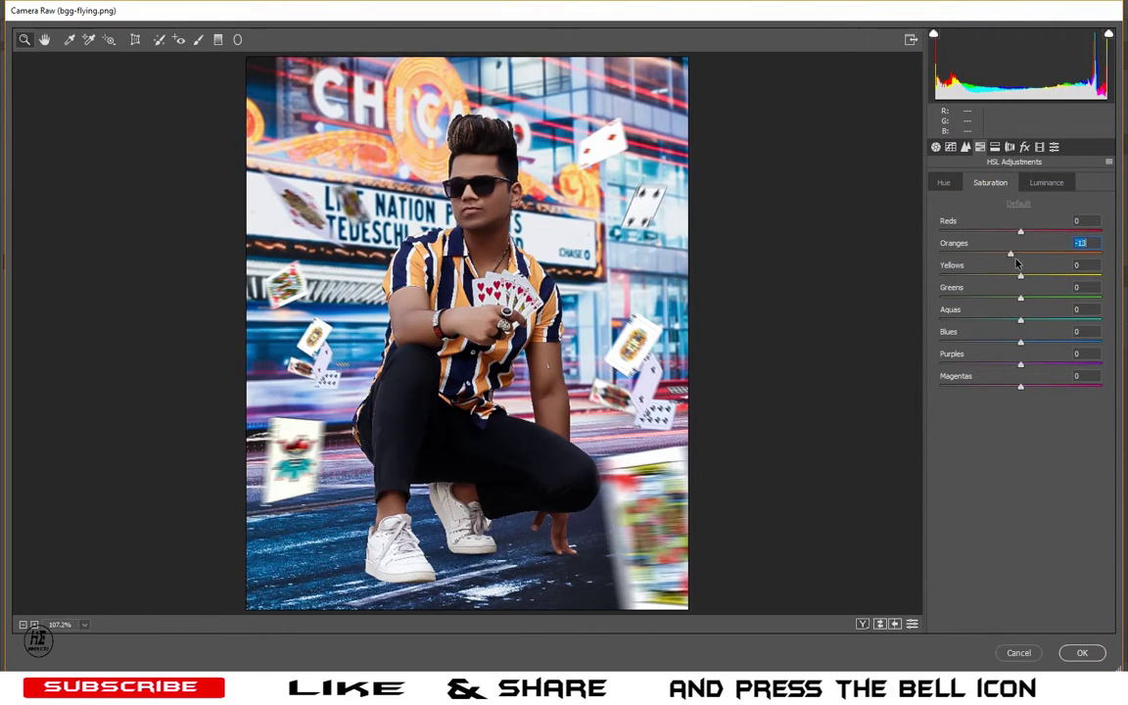
click(1037, 183)
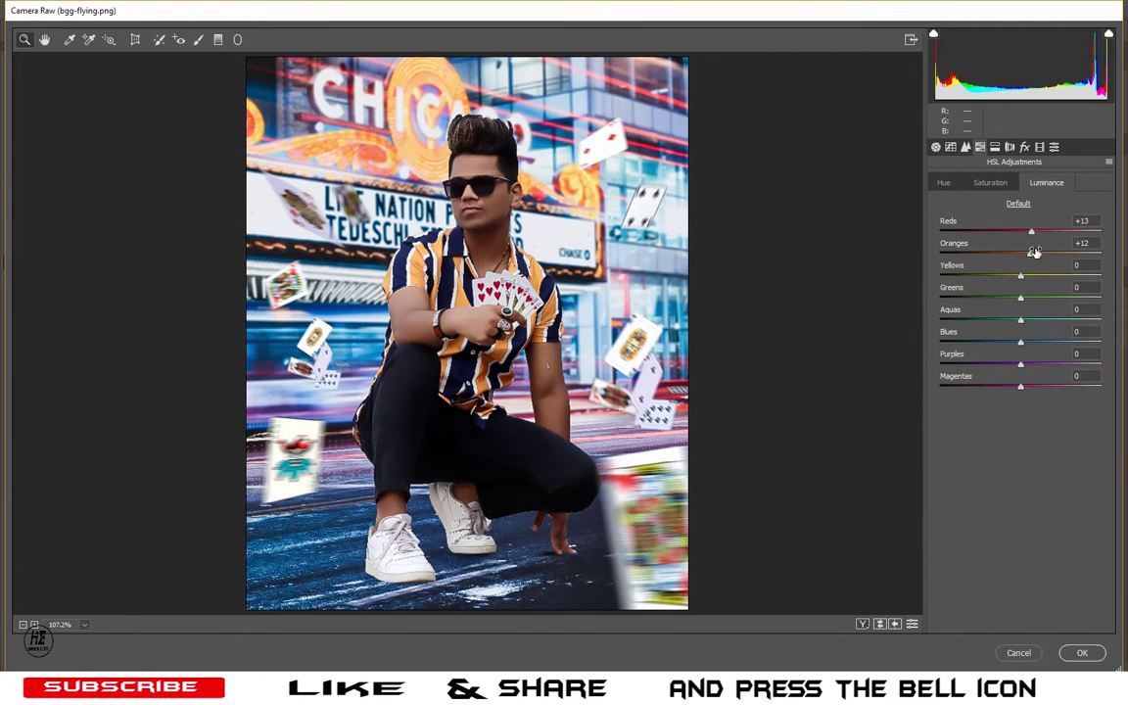
drag(1033, 254, 1040, 259)
Step: Add a dark post-crop vignette with Amount about -44
click(1024, 146)
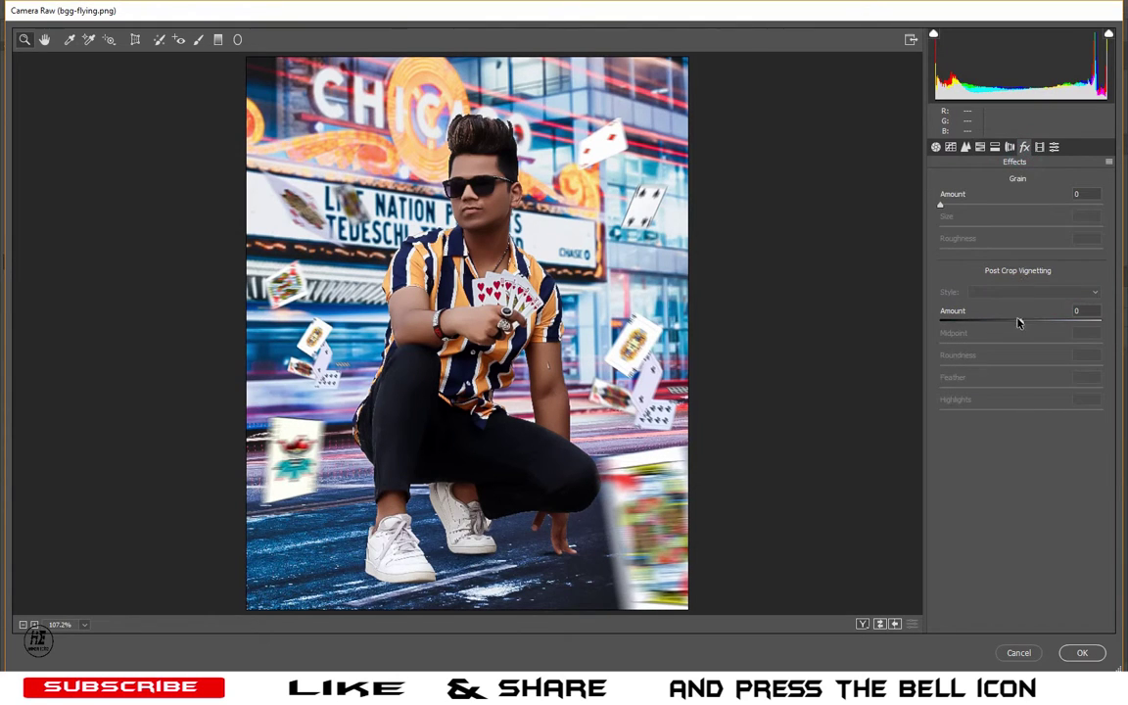
drag(997, 336, 985, 341)
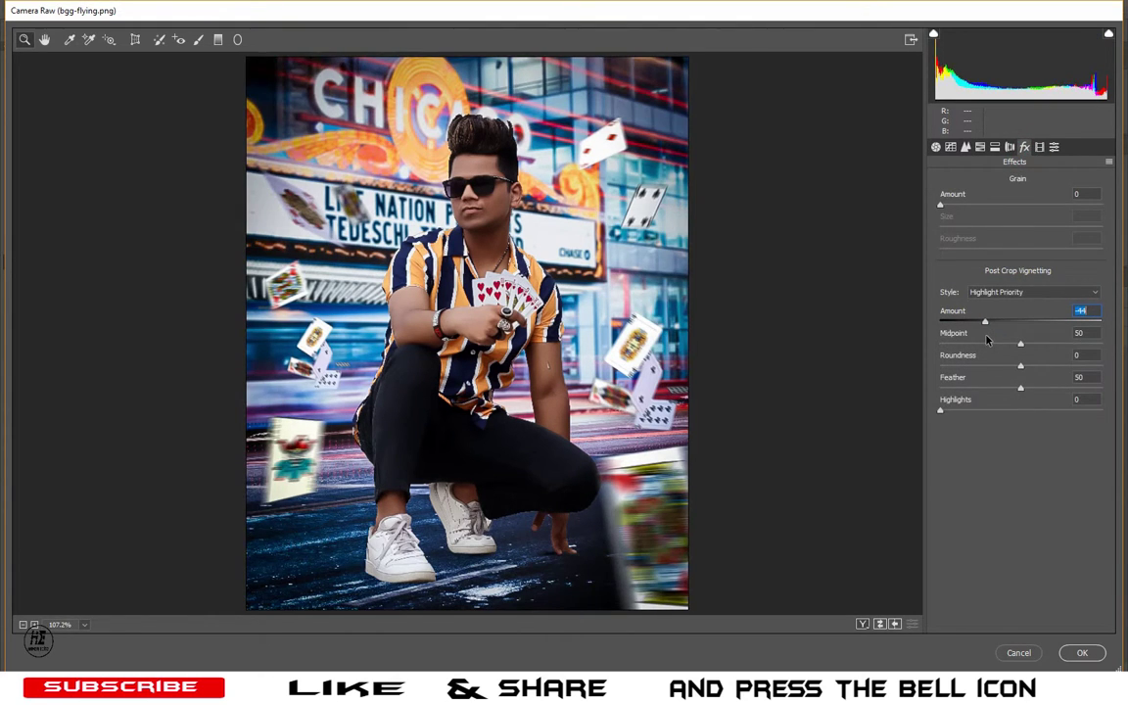
key(ctrl+alt+1)
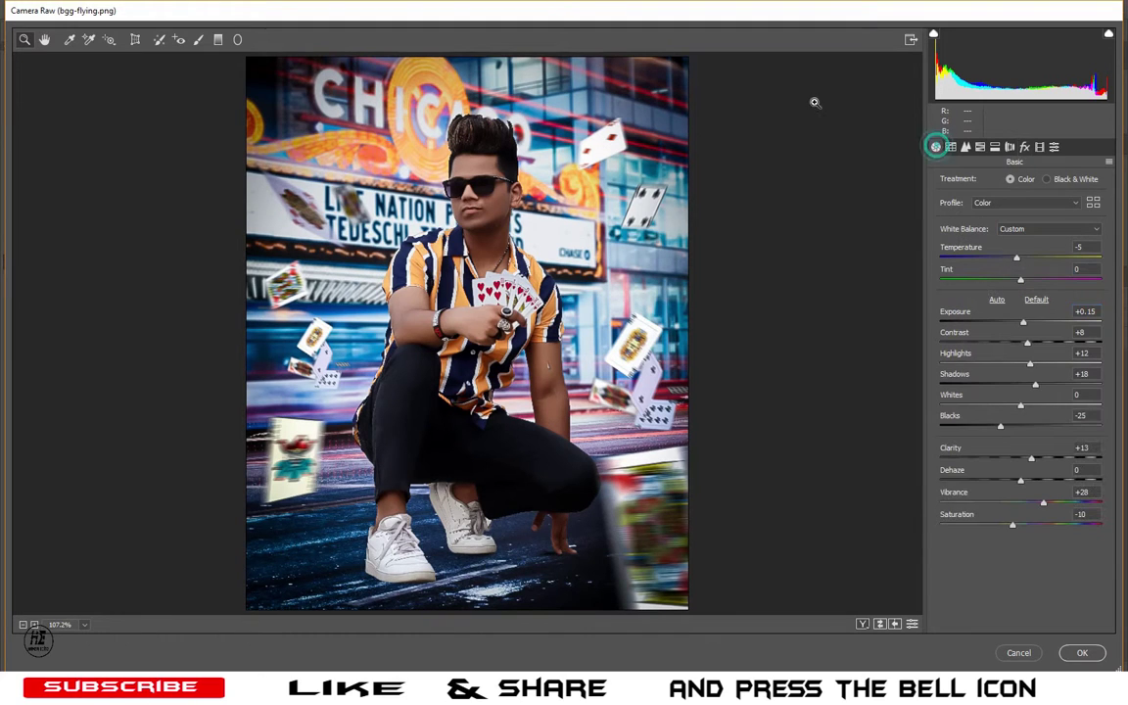
Step: Brush the bottom area and lower-right card to Exposure -1.45, then apply the Camera Raw grade
click(199, 39)
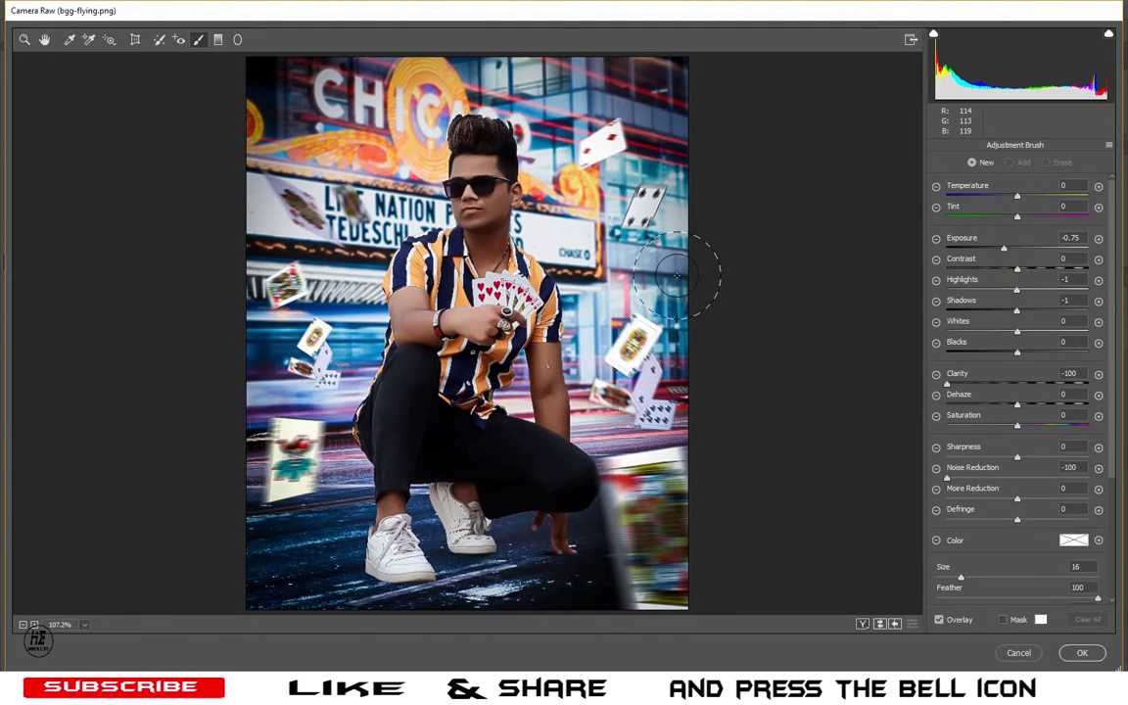
double_click(1003, 249)
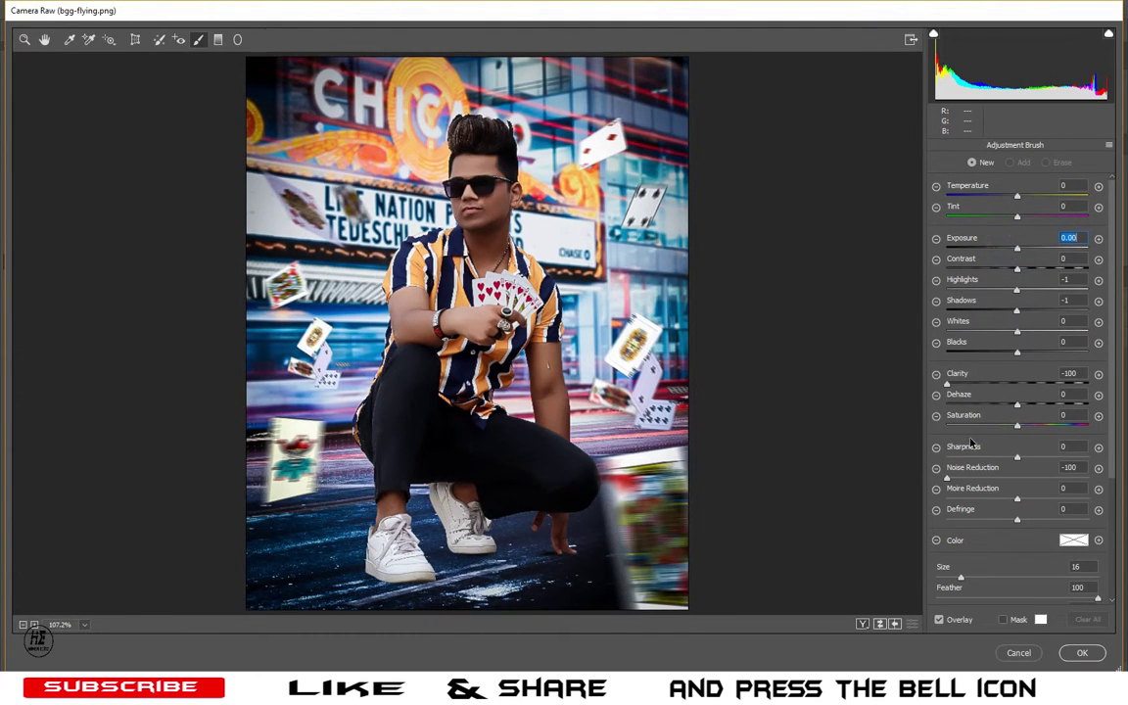
drag(619, 586, 660, 579)
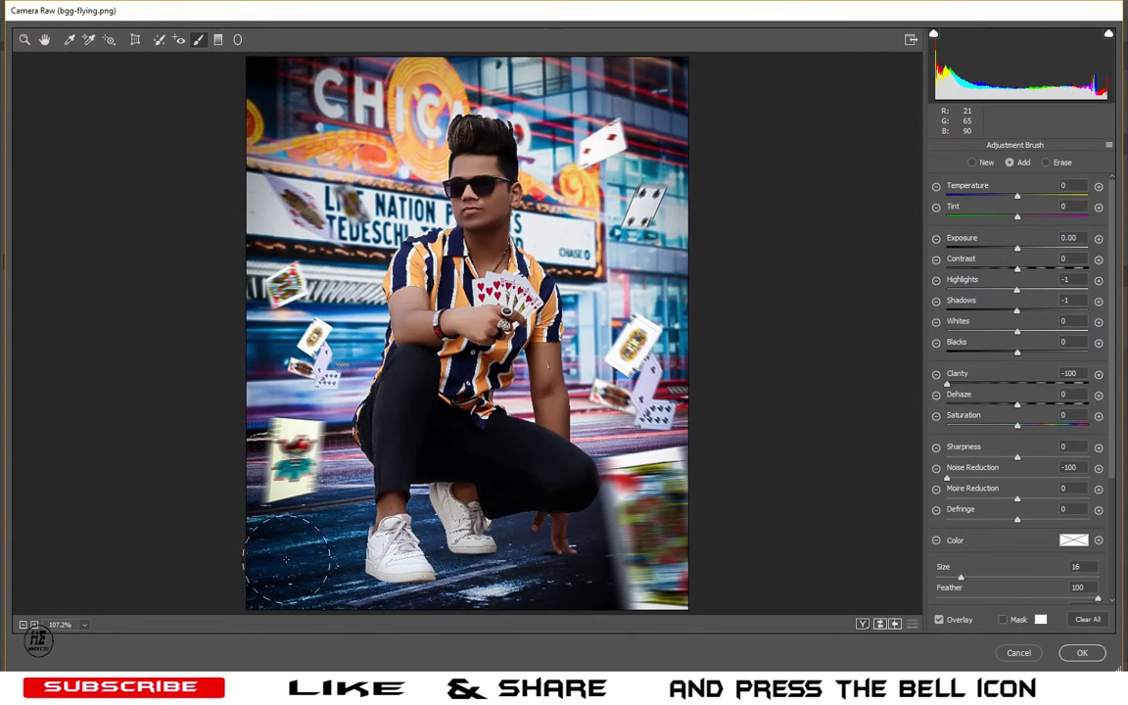
drag(674, 531, 665, 571)
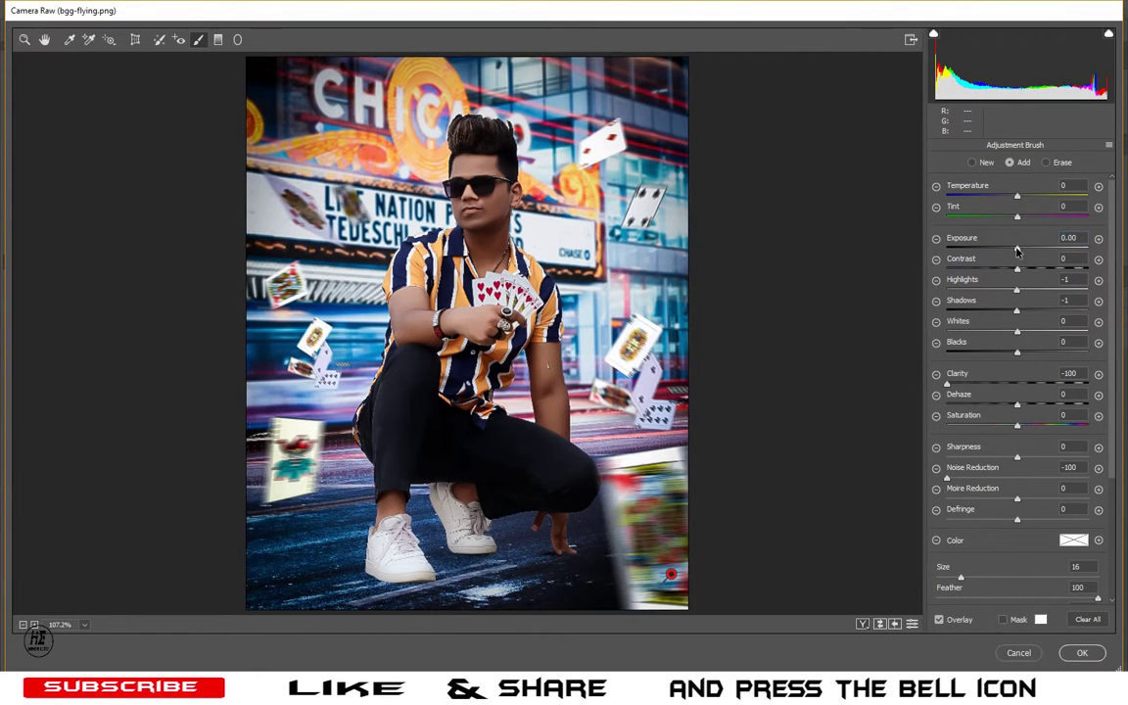
drag(1017, 249, 989, 249)
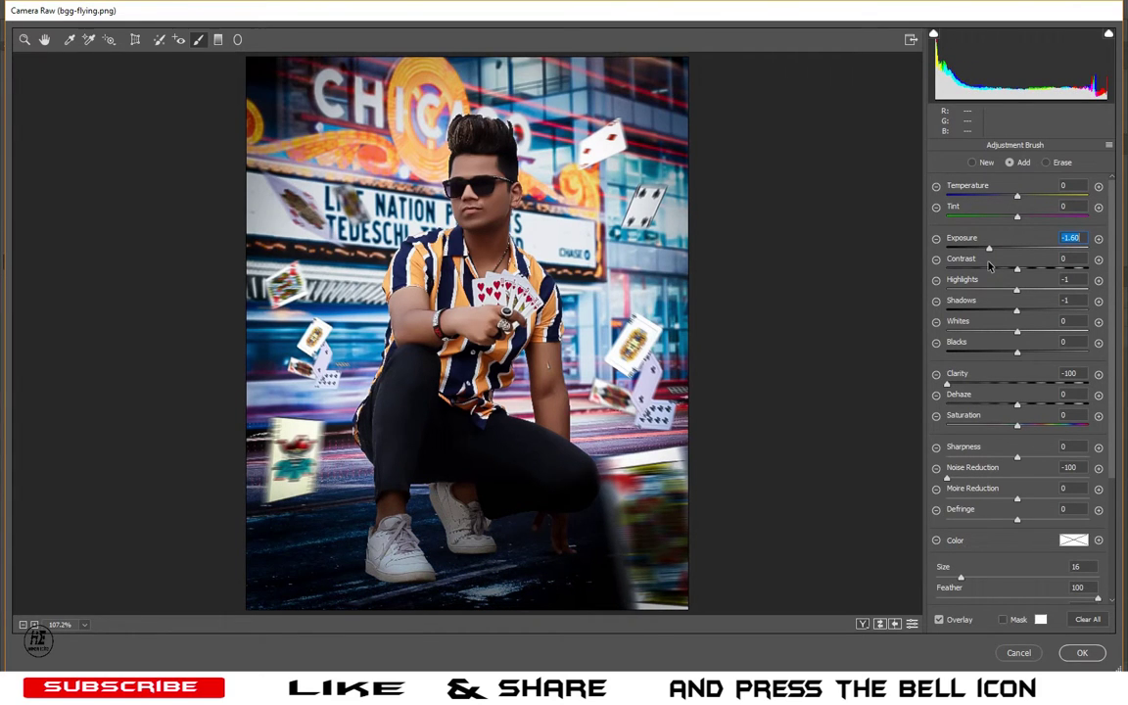
key(Up)
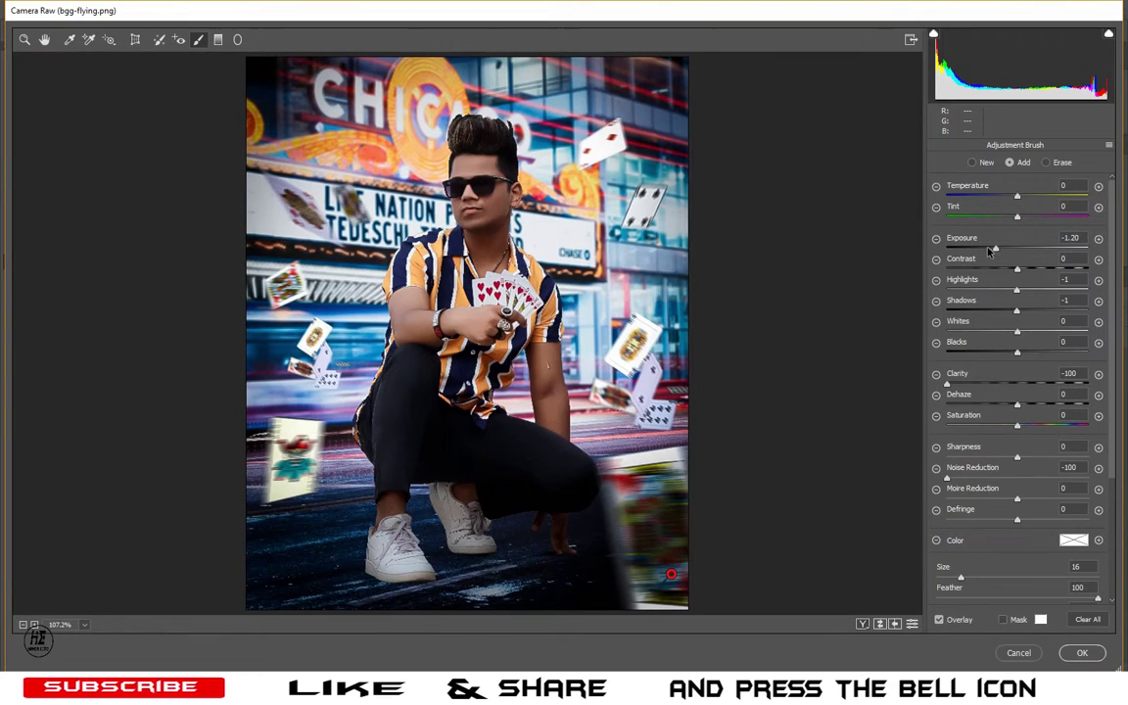
drag(997, 254, 994, 255)
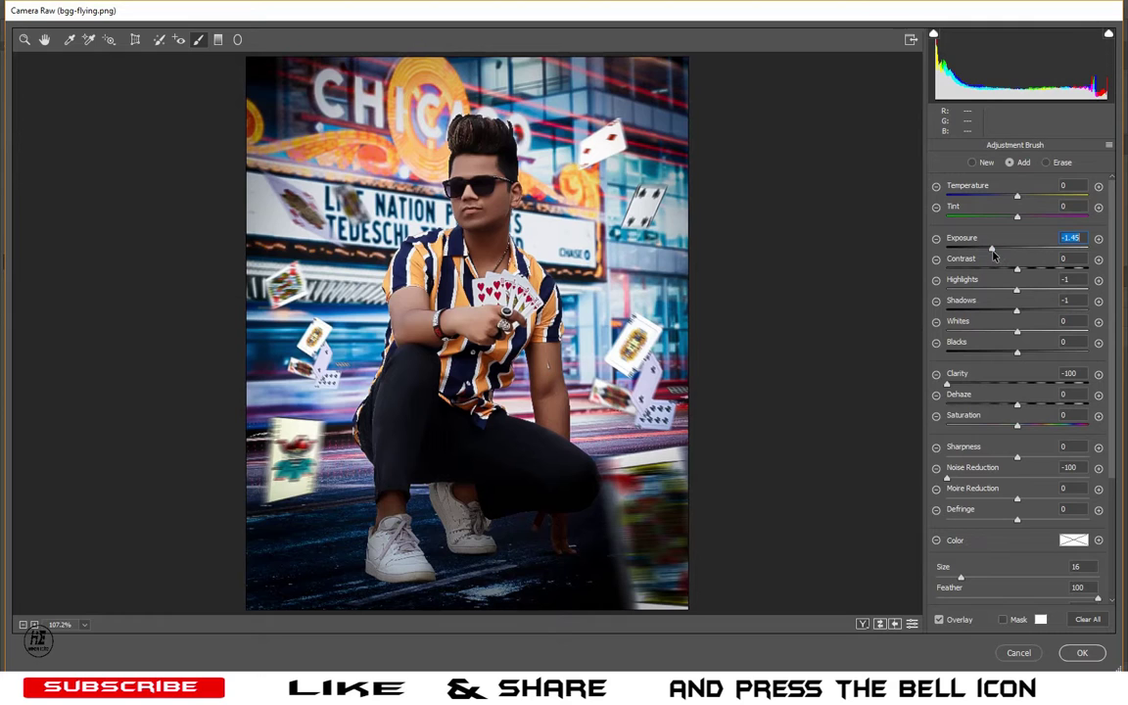
click(1082, 652)
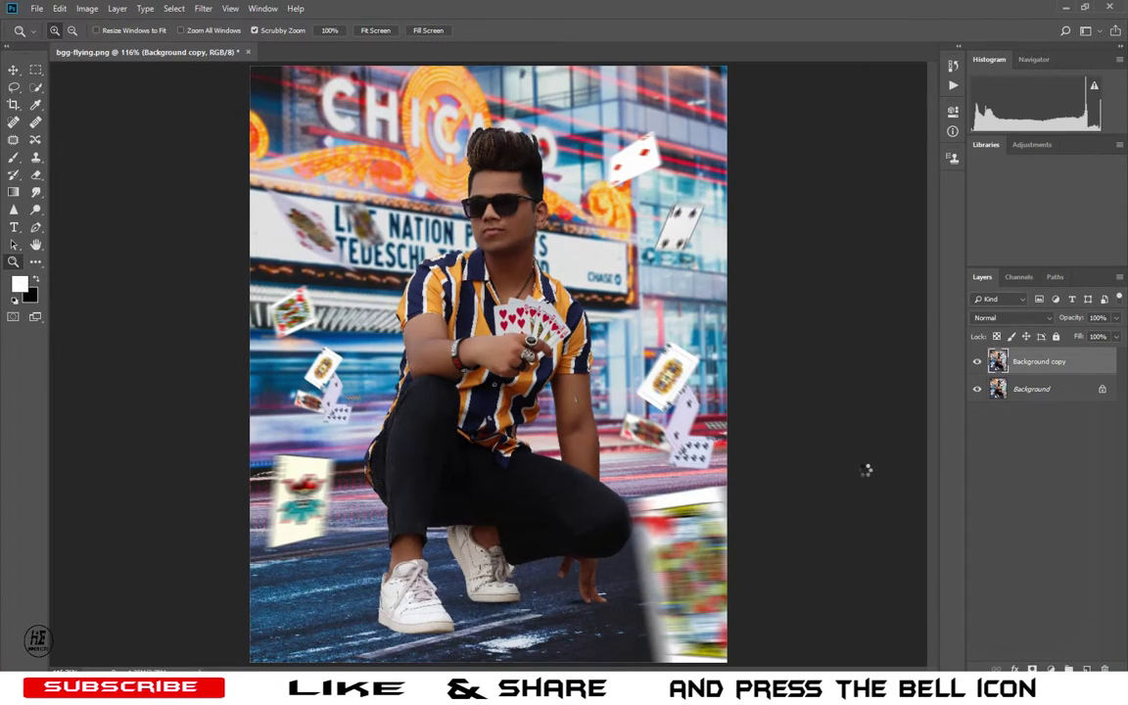
click(977, 362)
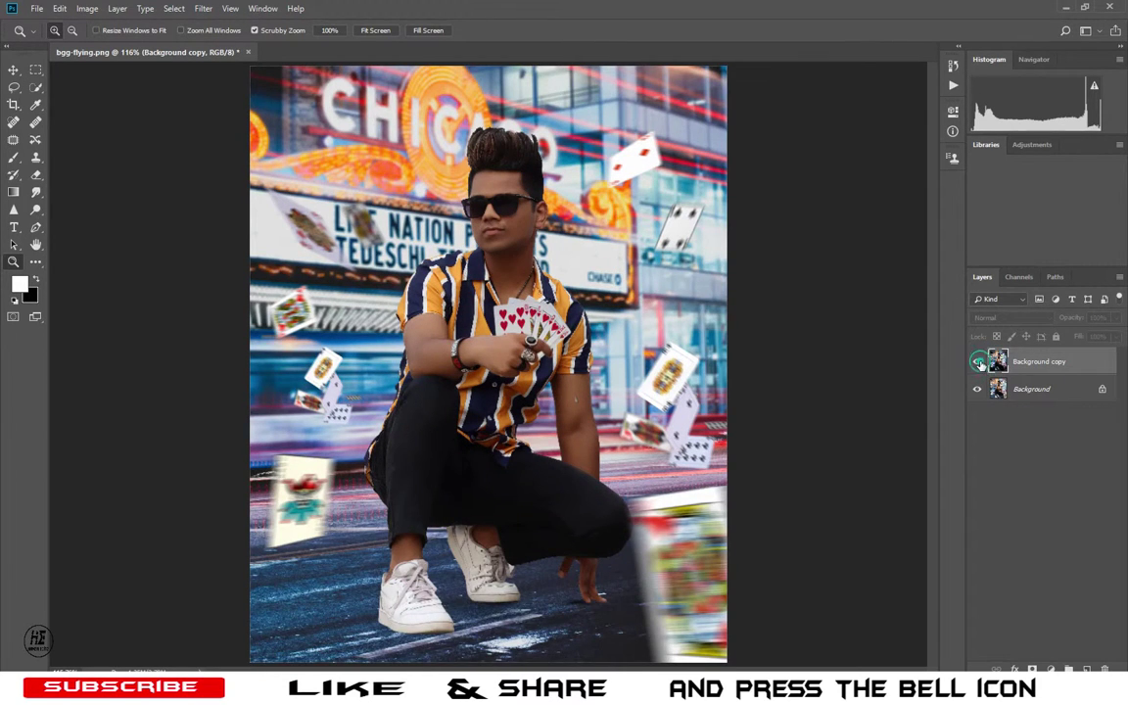
click(977, 361)
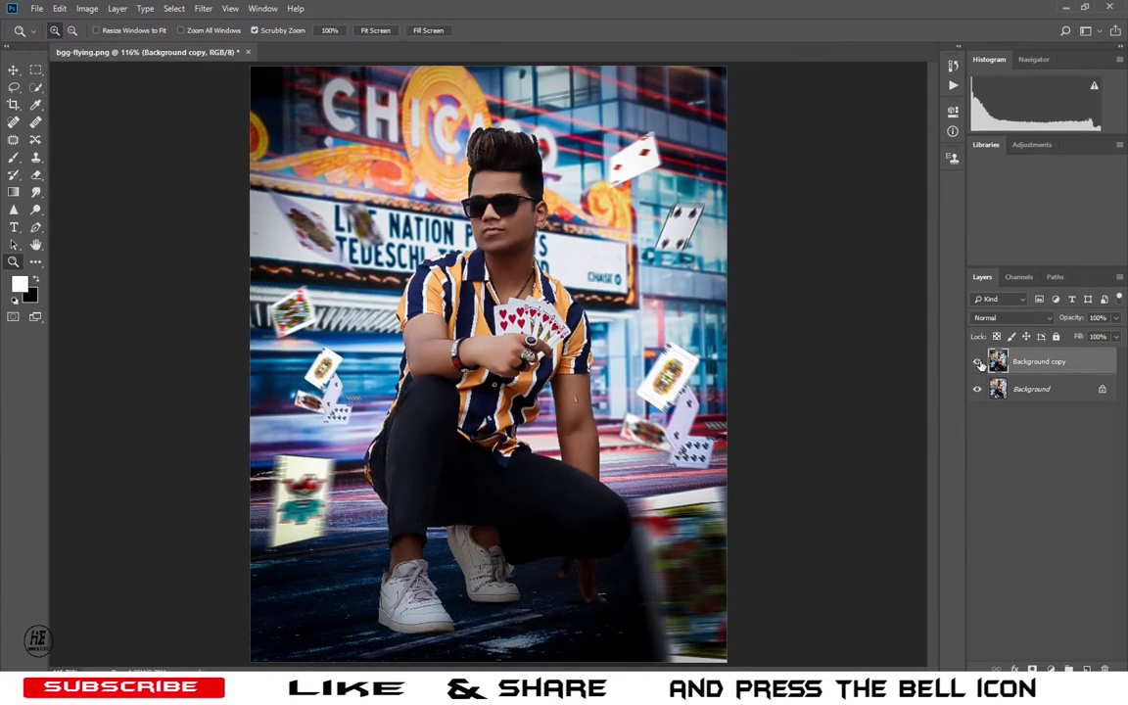